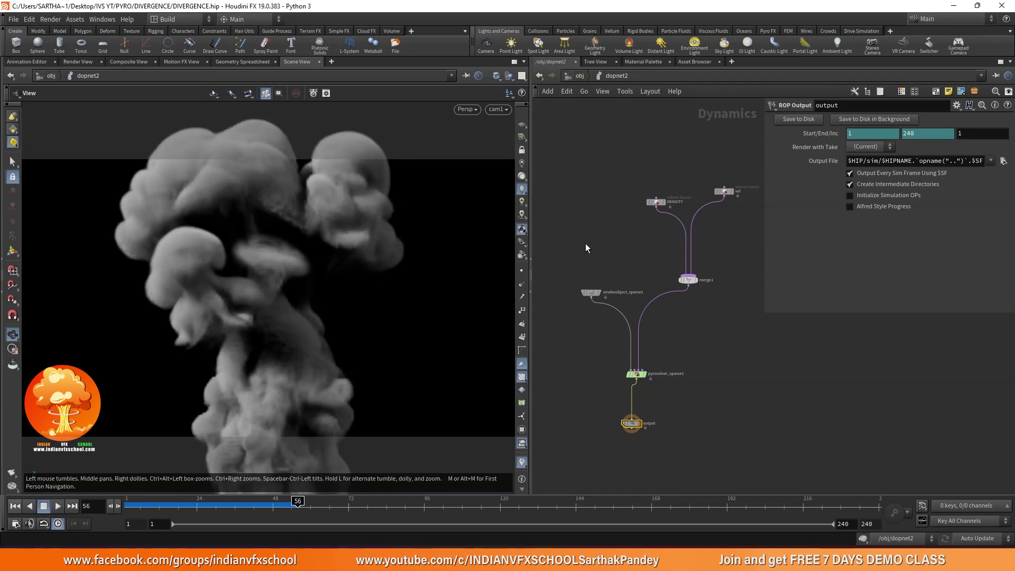
Step: Open the geo2 geometry network from the object level and look through cam1 in the viewport
{"action": "key", "text": "u"}
{"action": "double_click", "coordinate": [633, 185]}
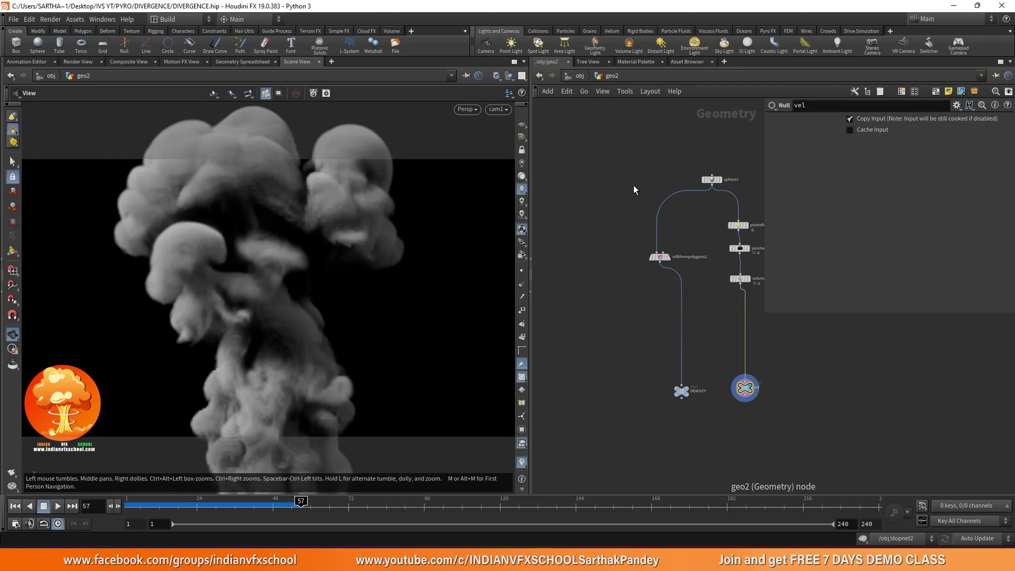
{"action": "middle_click_drag", "start_coordinate": [639, 271], "coordinate": [550, 275]}
{"action": "scroll", "coordinate": [445, 364], "scroll_direction": "up", "scroll_amount": 1}
{"action": "left_click_drag", "start_coordinate": [330, 413], "coordinate": [332, 387]}
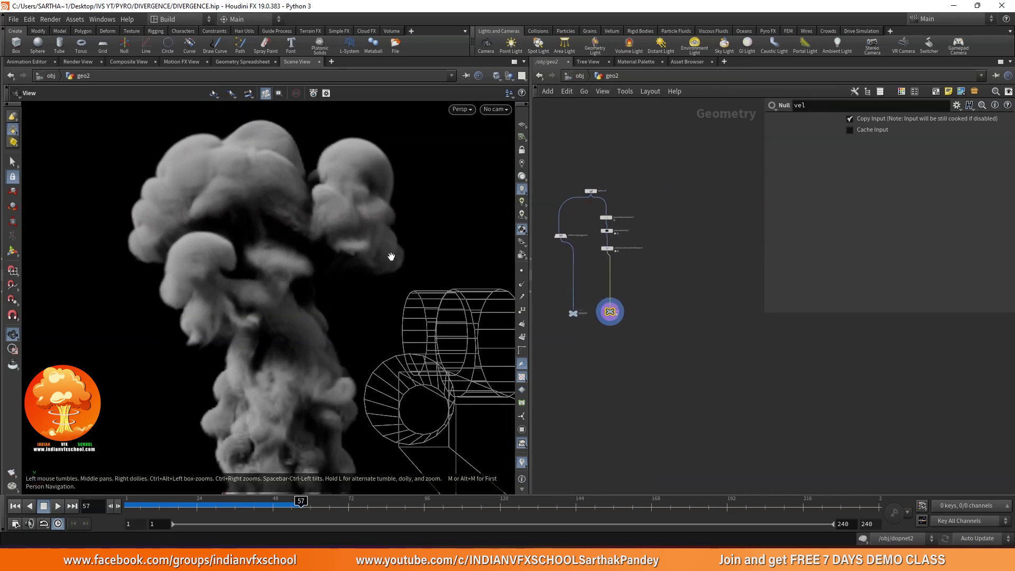
{"action": "left_click", "coordinate": [497, 110]}
{"action": "left_click", "coordinate": [512, 161]}
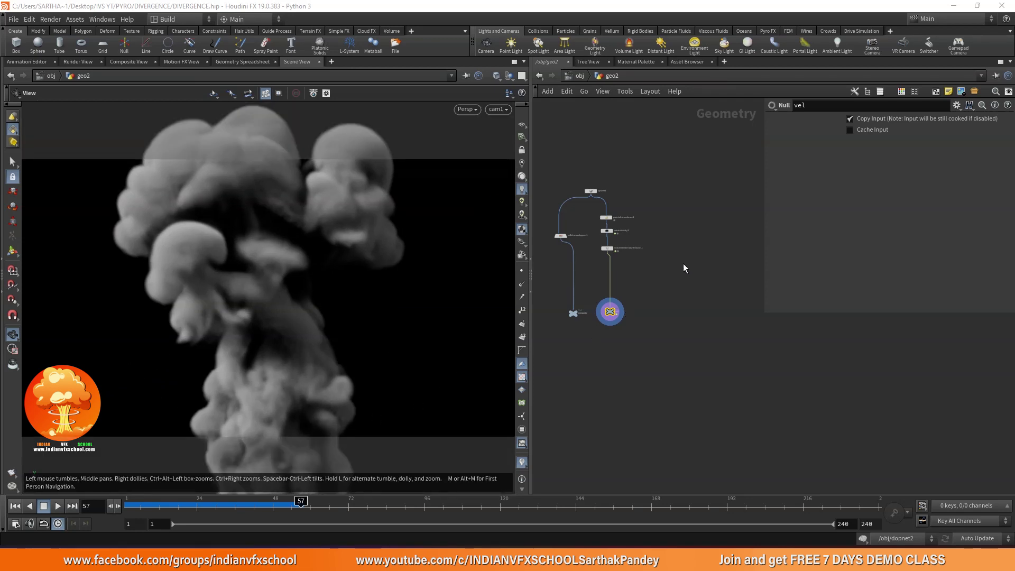
Step: Duplicate the pointvelocity1 node beside the original, keeping the copy wired to pointsfromvolume1
{"action": "scroll", "coordinate": [629, 238], "scroll_direction": "up", "scroll_amount": 5}
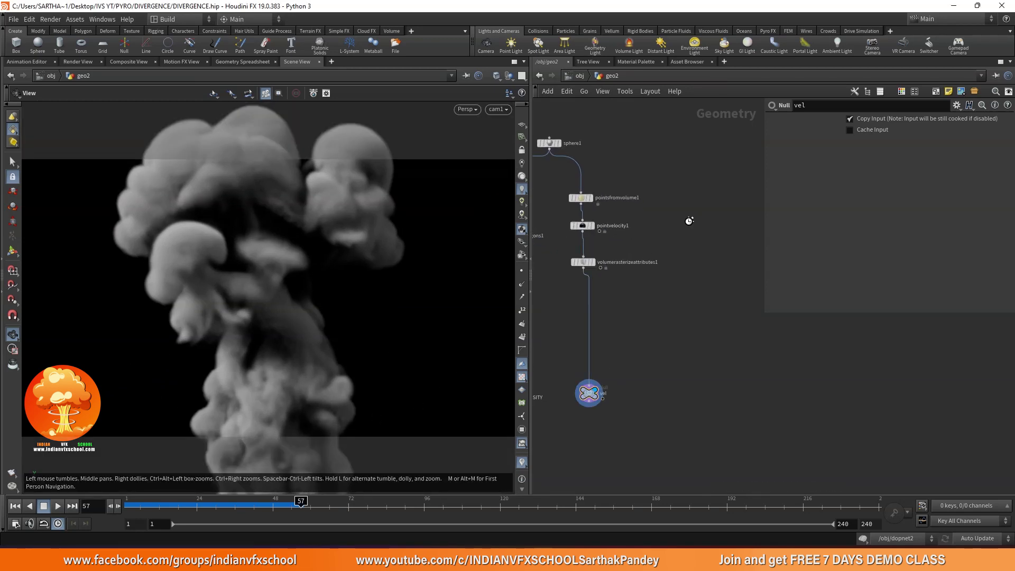
{"action": "left_click_drag", "start_coordinate": [584, 227], "coordinate": [706, 233]}
{"action": "left_click", "coordinate": [581, 204]}
{"action": "left_click", "coordinate": [707, 222]}
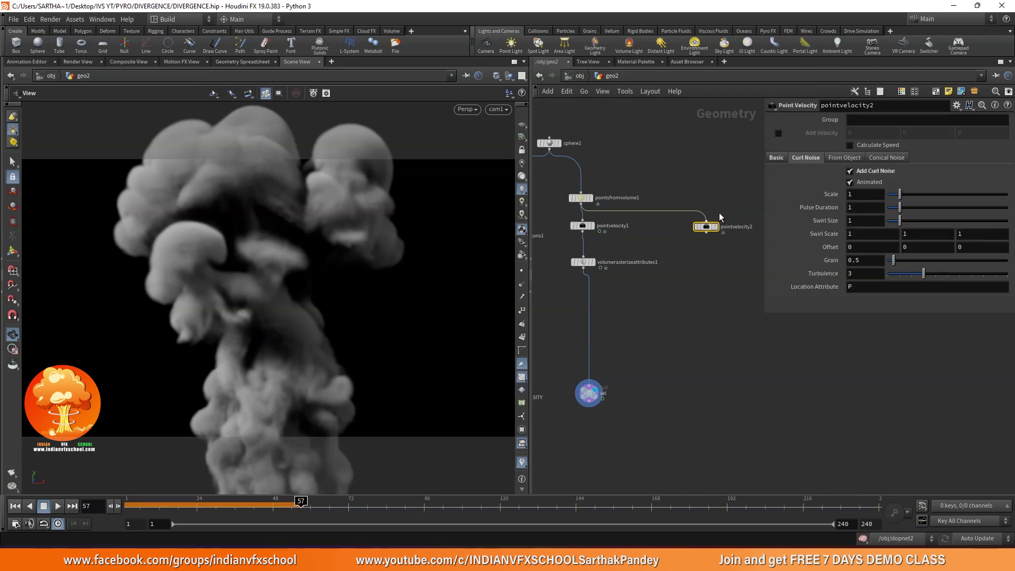
Step: Display the pointvelocity2 node and hide the other objects in the viewport
{"action": "scroll", "coordinate": [711, 222], "scroll_direction": "up", "scroll_amount": 5}
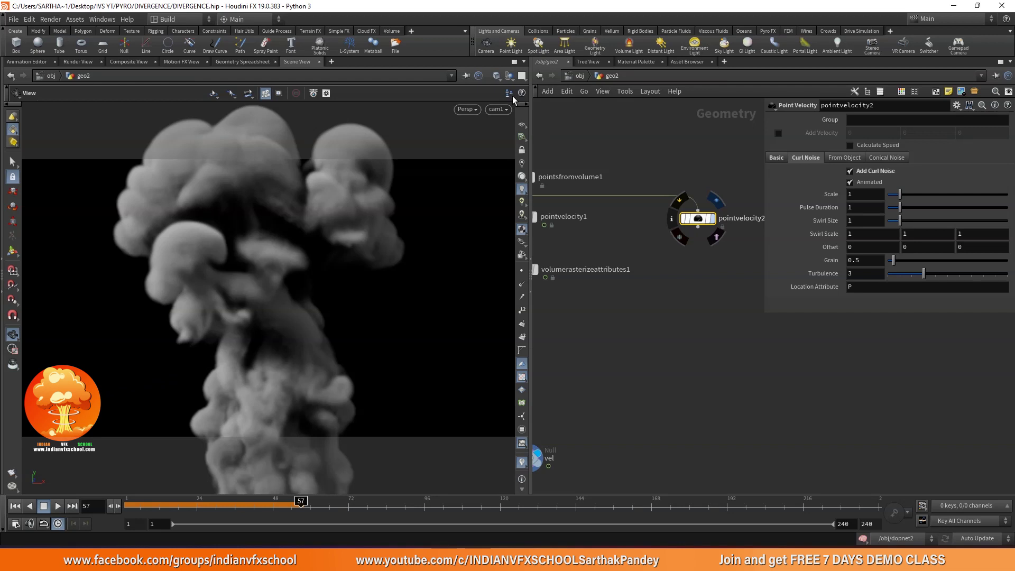
{"action": "left_click", "coordinate": [509, 76]}
{"action": "left_click", "coordinate": [521, 111]}
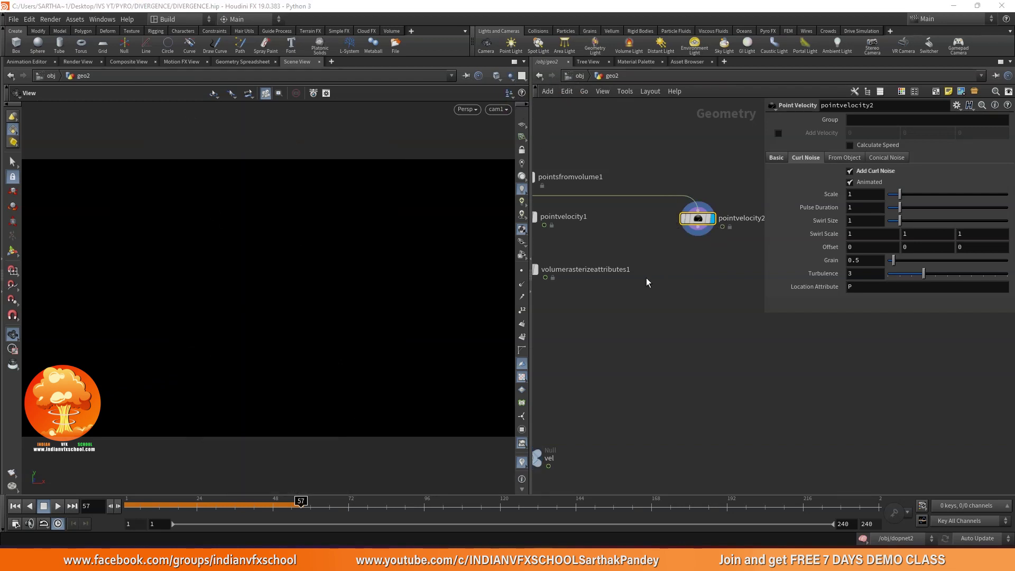
Step: Display pointvelocity1 and turn on the visualizer for its v point attribute from the node info
{"action": "middle_click_drag", "start_coordinate": [659, 284], "coordinate": [724, 275]}
{"action": "left_click", "coordinate": [598, 210]}
{"action": "left_click", "coordinate": [584, 210]}
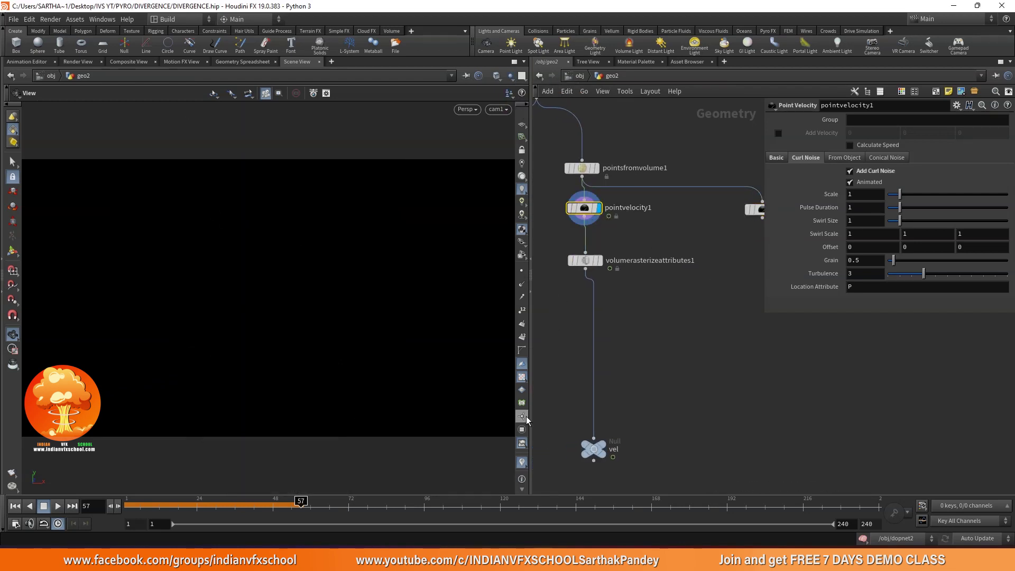
{"action": "left_click", "coordinate": [557, 208]}
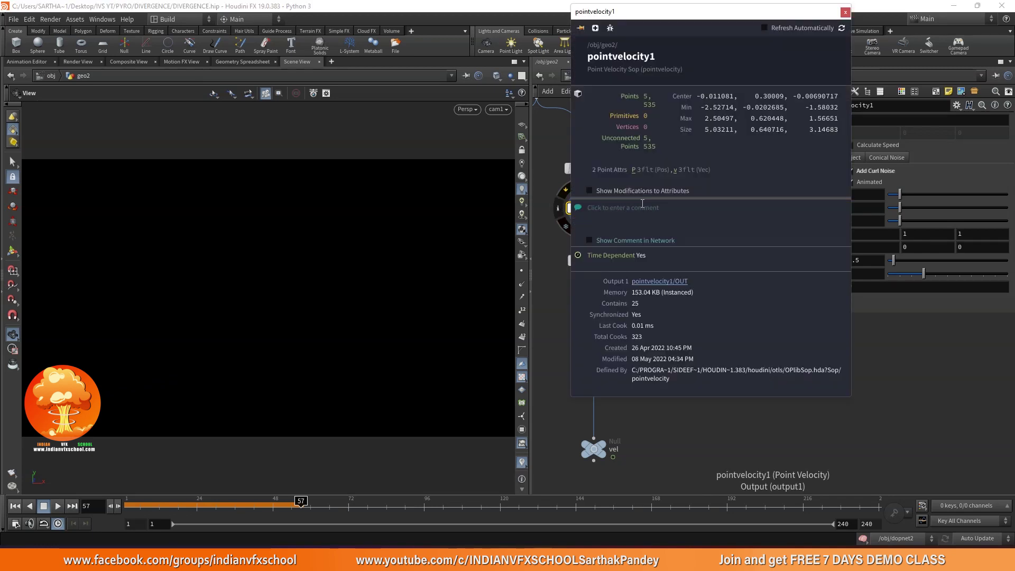
{"action": "left_click", "coordinate": [677, 170]}
{"action": "left_click", "coordinate": [706, 448]}
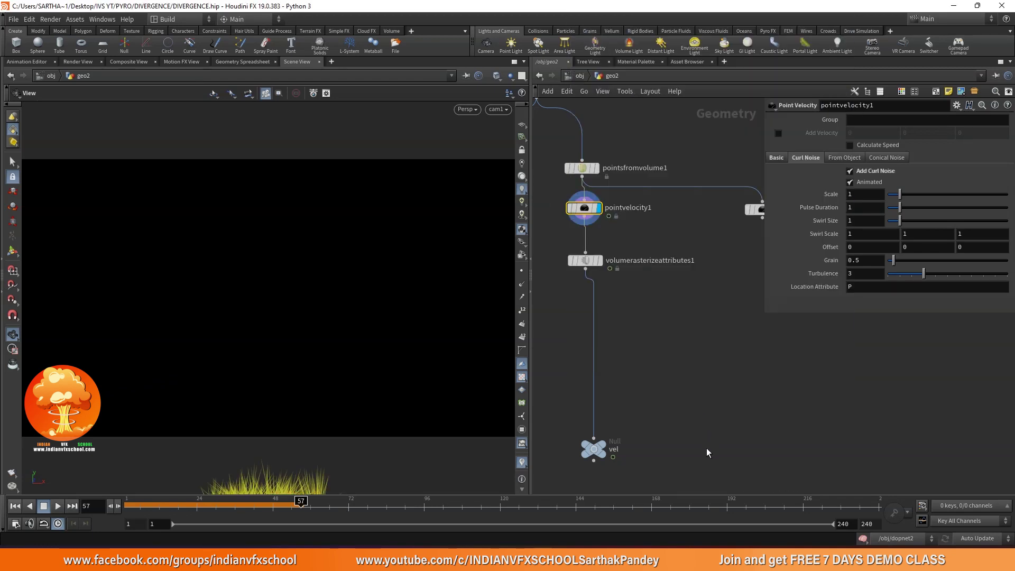
Step: Examine the velocity vectors on the source points from several angles and scrub the timeline to frame 24
{"action": "middle_click_drag", "start_coordinate": [312, 412], "coordinate": [357, 392]}
{"action": "right_click_drag", "start_coordinate": [358, 392], "coordinate": [356, 343]}
{"action": "middle_click_drag", "start_coordinate": [299, 390], "coordinate": [338, 145]}
{"action": "middle_click_drag", "start_coordinate": [323, 206], "coordinate": [309, 275]}
{"action": "right_click", "coordinate": [312, 273]}
{"action": "left_click", "coordinate": [337, 276]}
{"action": "right_click_drag", "start_coordinate": [338, 276], "coordinate": [301, 376]}
{"action": "left_click_drag", "start_coordinate": [145, 506], "coordinate": [197, 507]}
Step: Display pointvelocity2, set its curl noise Swirl Size to 2.5 and scrub the early frames to check the motion
{"action": "middle_click_drag", "start_coordinate": [711, 255], "coordinate": [643, 253]}
{"action": "scroll", "coordinate": [713, 220], "scroll_direction": "up", "scroll_amount": 3}
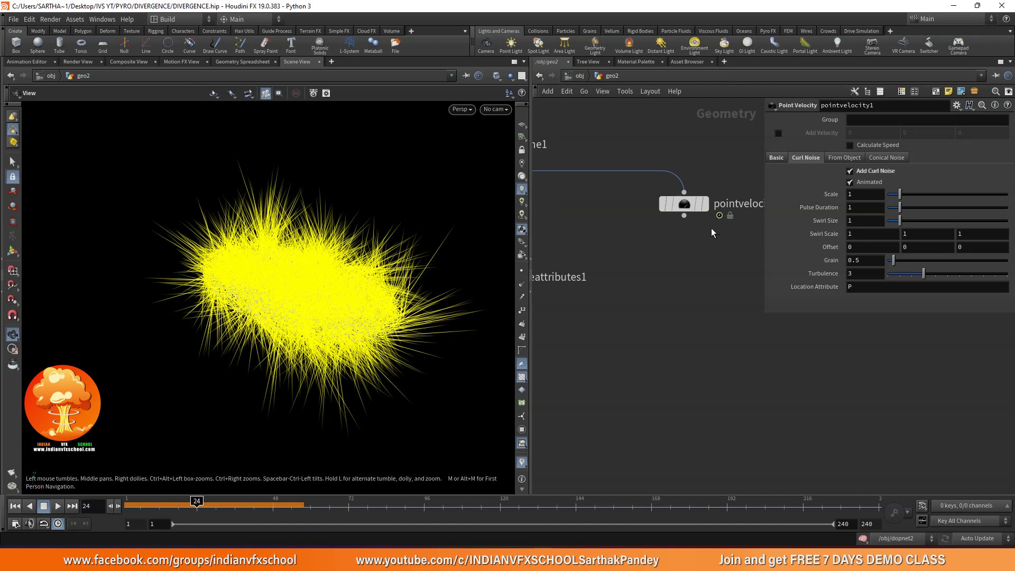
{"action": "left_click", "coordinate": [703, 205]}
{"action": "left_click", "coordinate": [687, 205]}
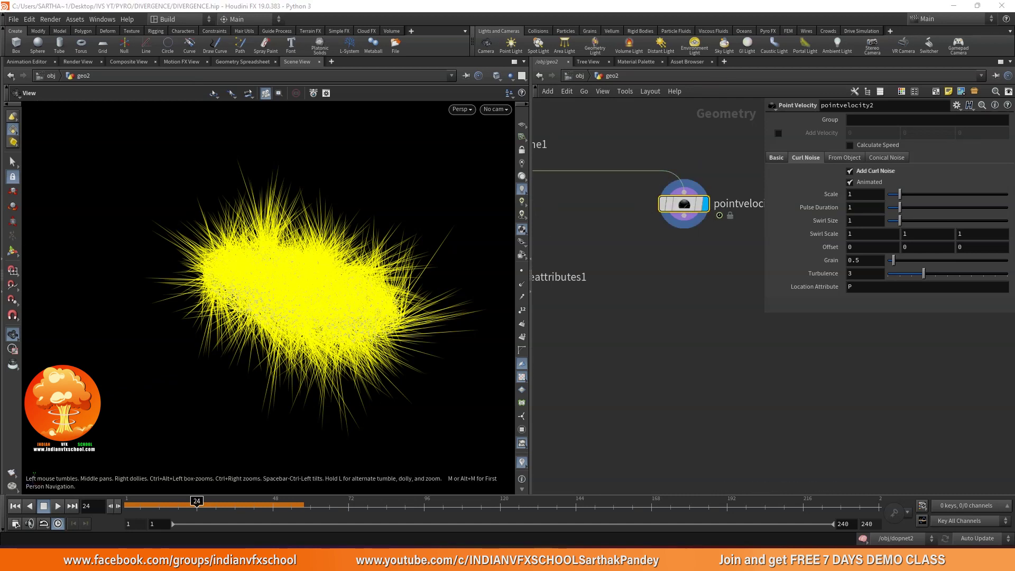
{"action": "double_click", "coordinate": [859, 221]}
{"action": "type", "text": "2.5"}
{"action": "key", "text": "Return"}
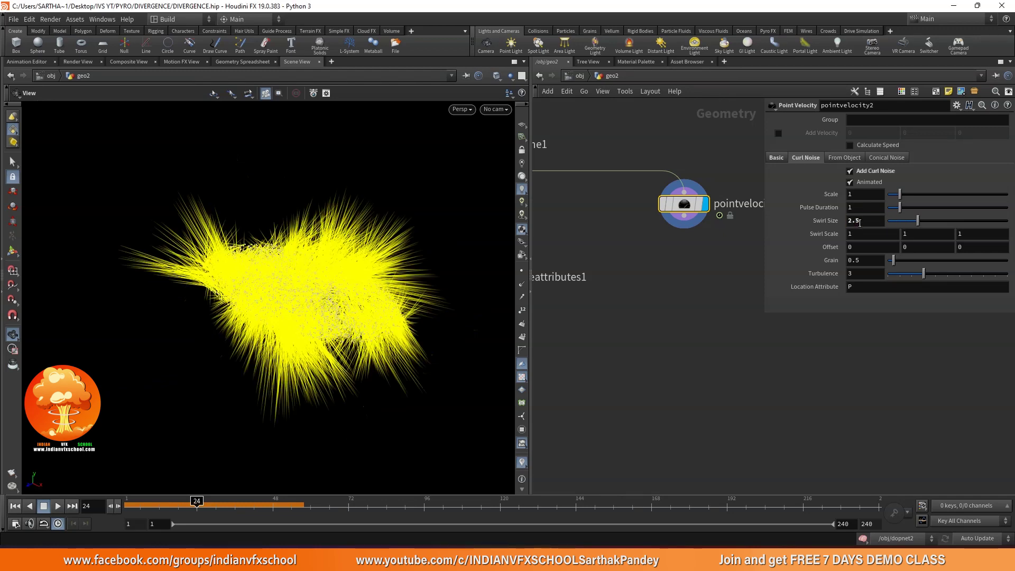
{"action": "left_click", "coordinate": [138, 502]}
{"action": "left_click_drag", "start_coordinate": [138, 501], "coordinate": [169, 501]}
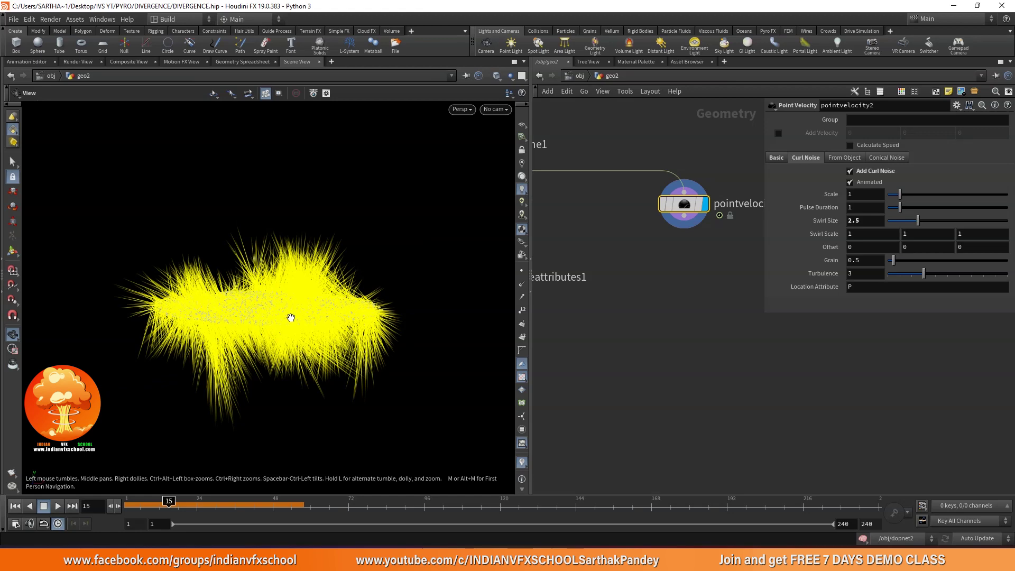
{"action": "left_click_drag", "start_coordinate": [168, 503], "coordinate": [212, 502]}
Step: Set the Pulse Duration of pointvelocity2 to 0.3 and scrub the timeline to check the noise animation
{"action": "left_click", "coordinate": [862, 208]}
{"action": "type", "text": "0.3"}
{"action": "key", "text": "Return"}
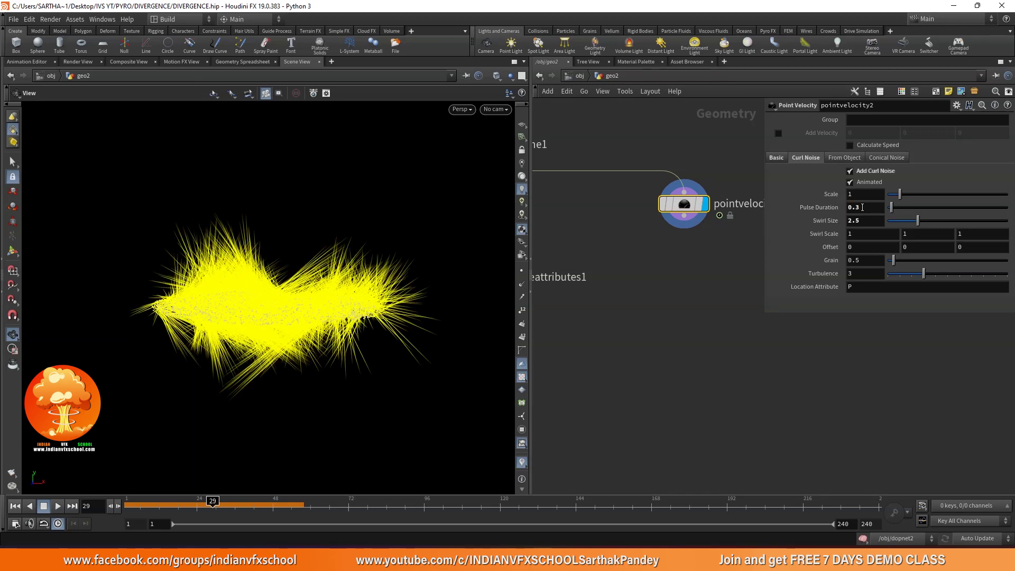
{"action": "left_click_drag", "start_coordinate": [132, 504], "coordinate": [199, 505]}
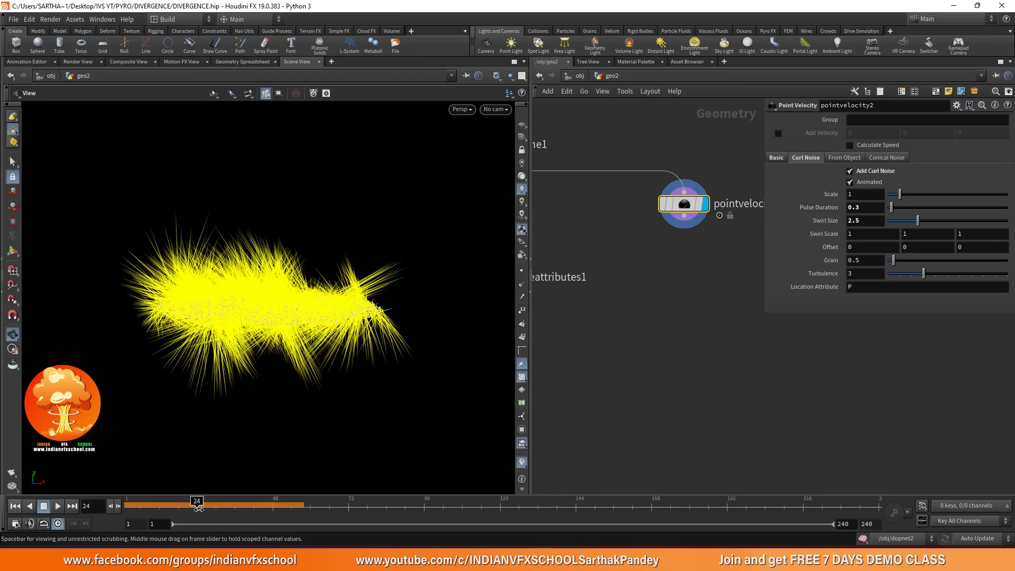
Step: Duplicate volumerasterizeattributes1, wire the copy below pointvelocity2, and display it to inspect the volume
{"action": "left_click", "coordinate": [505, 109]}
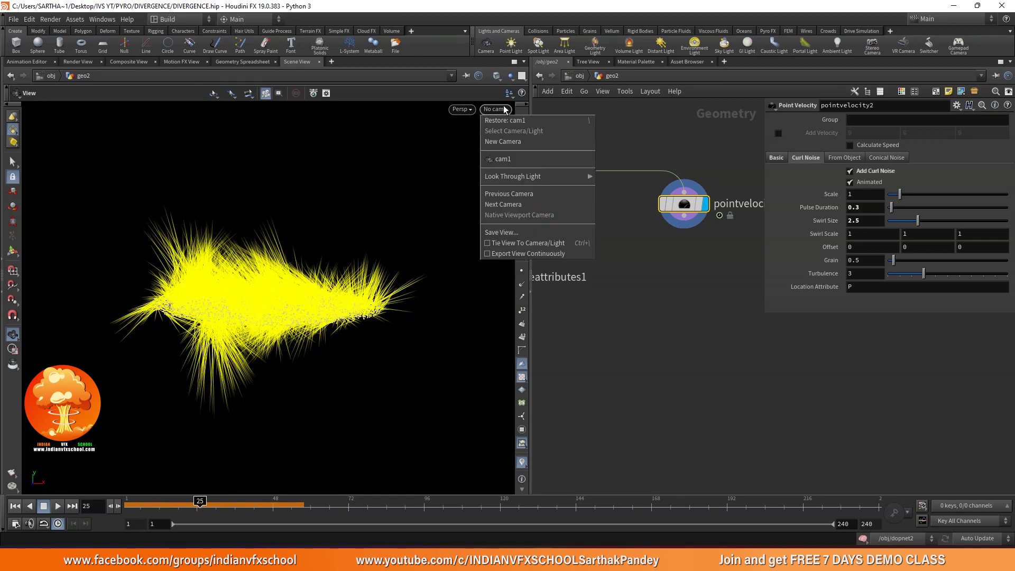
{"action": "left_click", "coordinate": [504, 160]}
{"action": "scroll", "coordinate": [779, 258], "scroll_direction": "down", "scroll_amount": 5}
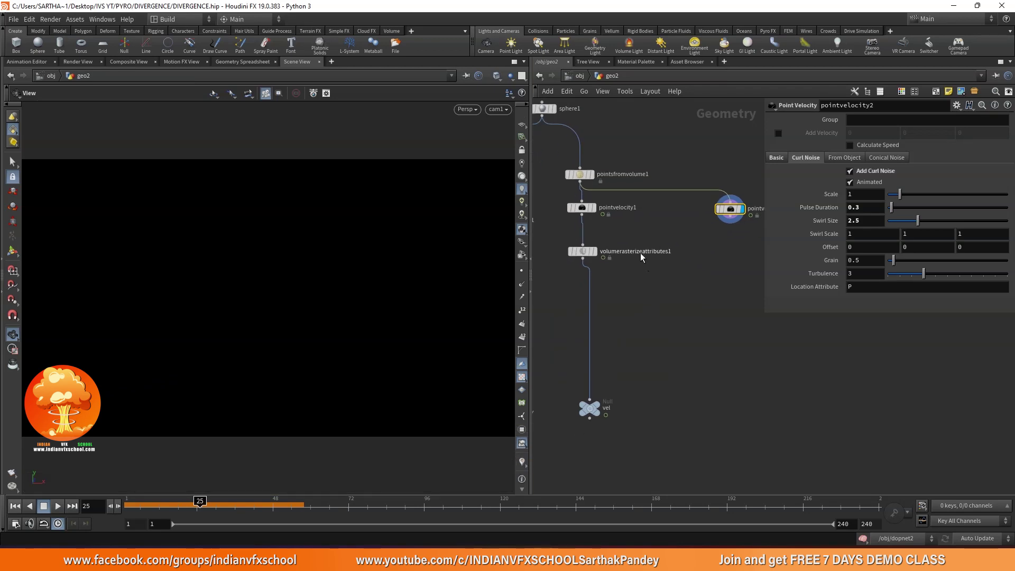
{"action": "left_click_drag", "start_coordinate": [671, 253], "coordinate": [716, 258], "text": "alt"}
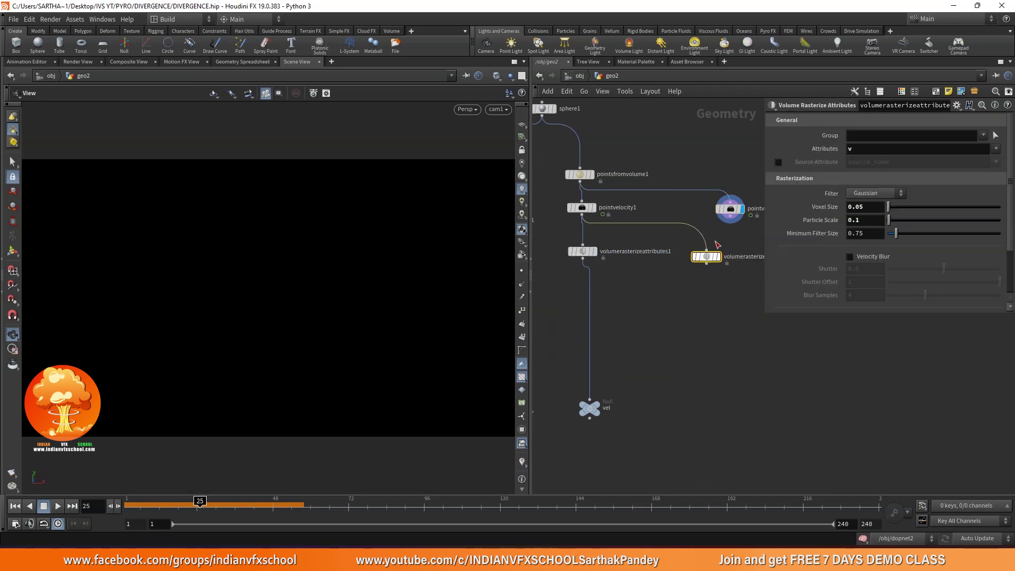
{"action": "scroll", "coordinate": [730, 218], "scroll_direction": "up", "scroll_amount": 2}
{"action": "left_click_drag", "start_coordinate": [730, 219], "coordinate": [696, 264]}
{"action": "scroll", "coordinate": [679, 294], "scroll_direction": "down", "scroll_amount": 2}
{"action": "middle_click_drag", "start_coordinate": [683, 302], "coordinate": [674, 281]}
{"action": "left_click_drag", "start_coordinate": [682, 256], "coordinate": [697, 257]}
{"action": "left_click", "coordinate": [709, 256]}
{"action": "left_click_drag", "start_coordinate": [279, 326], "coordinate": [244, 397]}
{"action": "middle_click_drag", "start_coordinate": [245, 396], "coordinate": [283, 308]}
{"action": "right_click_drag", "start_coordinate": [283, 308], "coordinate": [339, 349]}
Step: Duplicate the vel null and connect the copy to the new volume rasterize node
{"action": "scroll", "coordinate": [566, 402], "scroll_direction": "up", "scroll_amount": 2}
{"action": "left_click_drag", "start_coordinate": [563, 411], "coordinate": [711, 410], "text": "alt"}
{"action": "left_click_drag", "start_coordinate": [724, 243], "coordinate": [712, 400]}
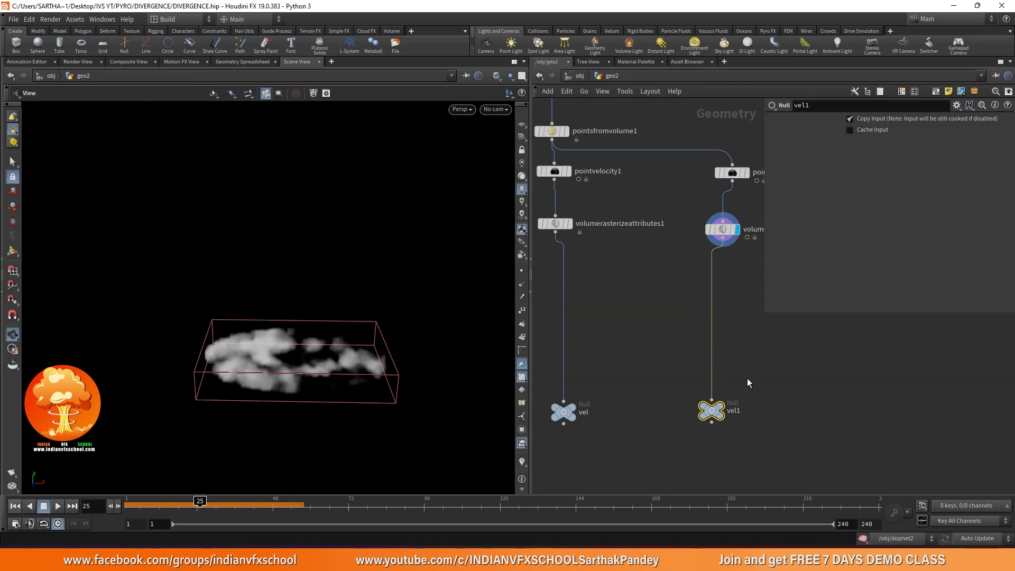
Step: Rename the duplicated null as big_vel, set it as the displayed node and copy it
{"action": "middle_click_drag", "start_coordinate": [735, 379], "coordinate": [689, 358]}
{"action": "left_click", "coordinate": [685, 393]}
{"action": "left_click_drag", "start_coordinate": [696, 391], "coordinate": [660, 391]}
{"action": "type", "text": "big_"}
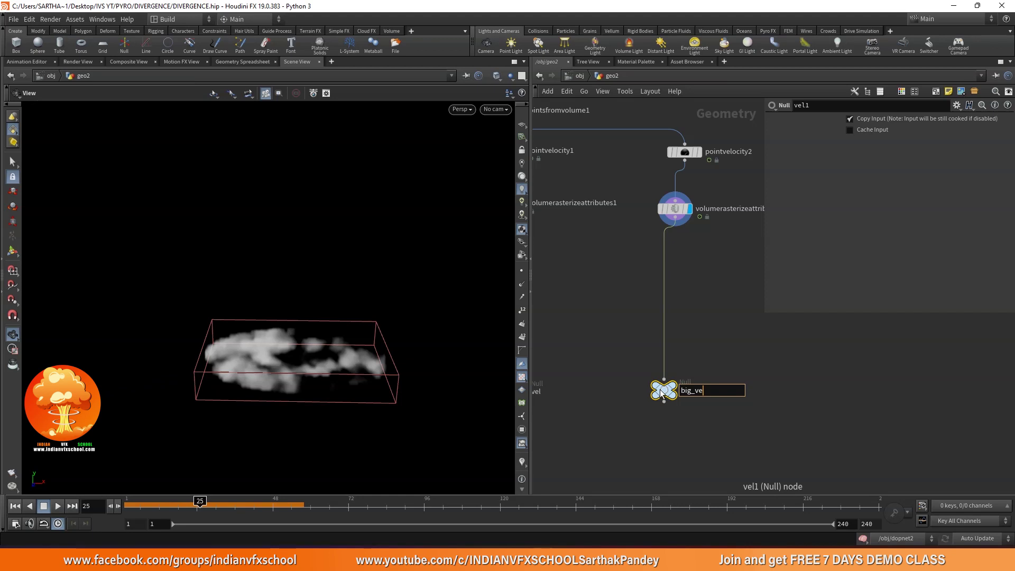
{"action": "key", "text": "Return"}
{"action": "left_click", "coordinate": [668, 392]}
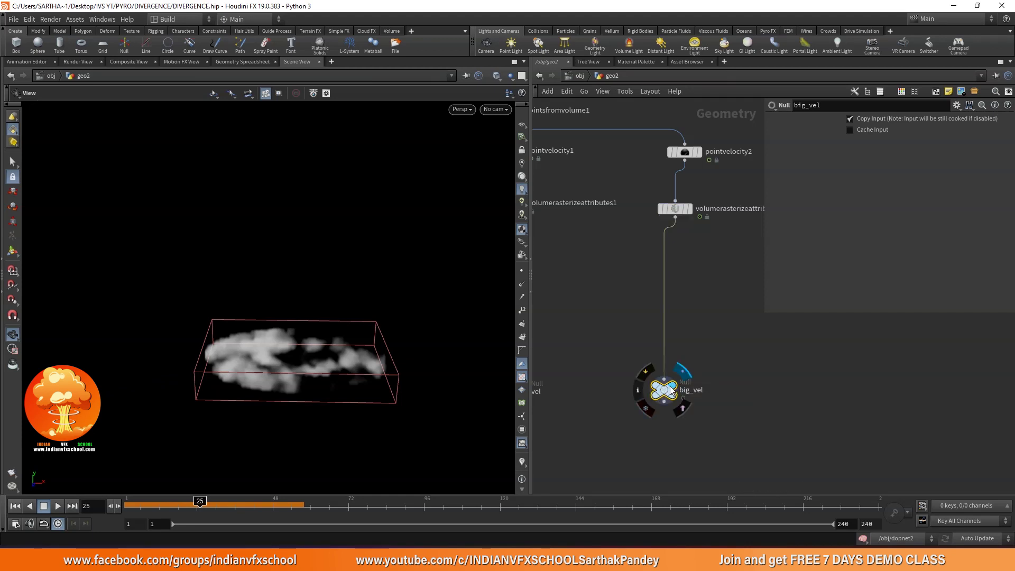
{"action": "key", "text": "ctrl+c"}
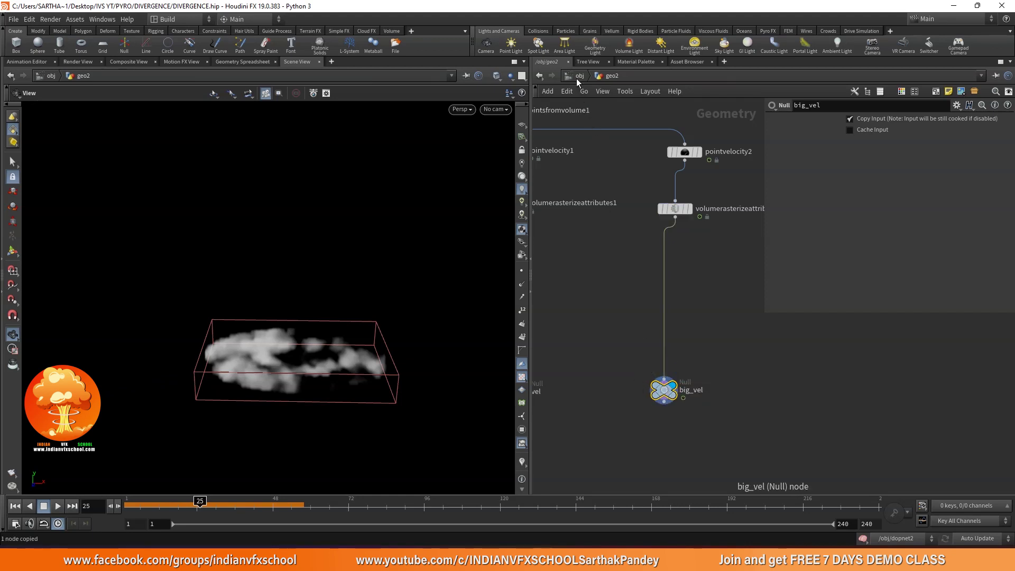
Step: Open the dopnet2 network and rename the vel volume source as small_vel
{"action": "left_click", "coordinate": [576, 77]}
{"action": "double_click", "coordinate": [623, 339]}
{"action": "scroll", "coordinate": [623, 338], "scroll_direction": "down", "scroll_amount": 3}
{"action": "middle_click_drag", "start_coordinate": [727, 309], "coordinate": [666, 322]}
{"action": "scroll", "coordinate": [661, 283], "scroll_direction": "up", "scroll_amount": 5}
{"action": "left_click", "coordinate": [605, 222]}
{"action": "left_click", "coordinate": [606, 226]}
{"action": "double_click", "coordinate": [629, 221]}
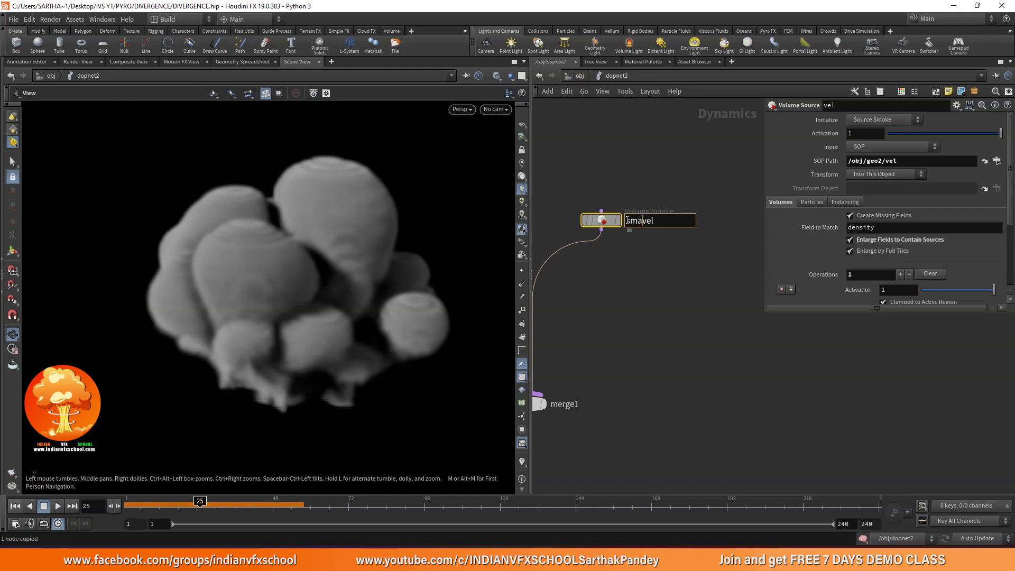
{"action": "key", "text": "Return"}
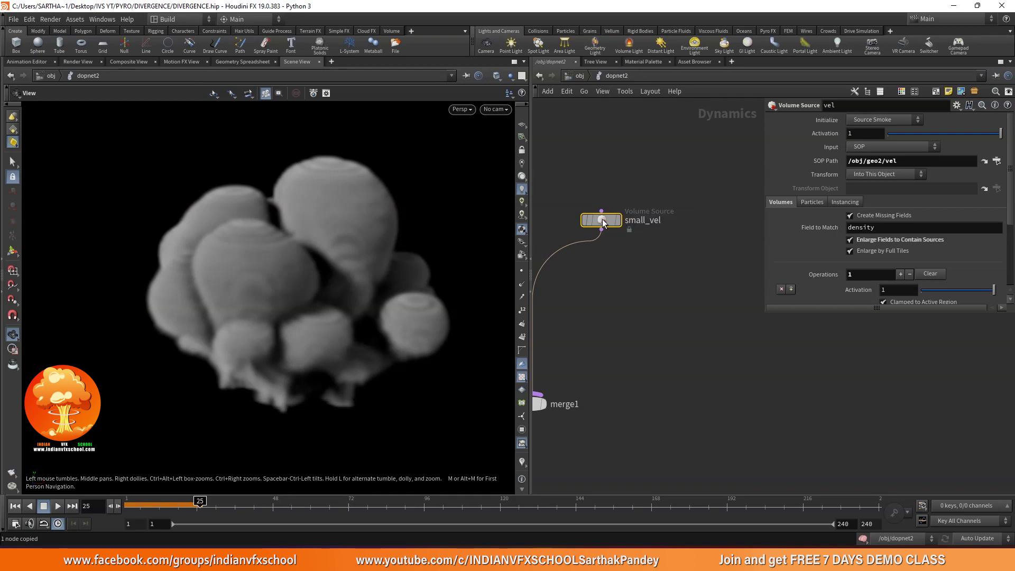
Step: Duplicate the small_vel volume source and connect the copy to merge1
{"action": "key", "text": "ctrl+v"}
{"action": "left_click", "coordinate": [718, 264]}
{"action": "scroll", "coordinate": [706, 310], "scroll_direction": "down", "scroll_amount": 3}
{"action": "middle_click_drag", "start_coordinate": [706, 311], "coordinate": [630, 309]}
{"action": "left_click", "coordinate": [684, 272]}
{"action": "left_click", "coordinate": [563, 340]}
Step: Rename the duplicated volume source as big_vel1
{"action": "scroll", "coordinate": [644, 290], "scroll_direction": "up", "scroll_amount": 3}
{"action": "left_click", "coordinate": [648, 262]}
{"action": "left_click_drag", "start_coordinate": [657, 263], "coordinate": [621, 262]}
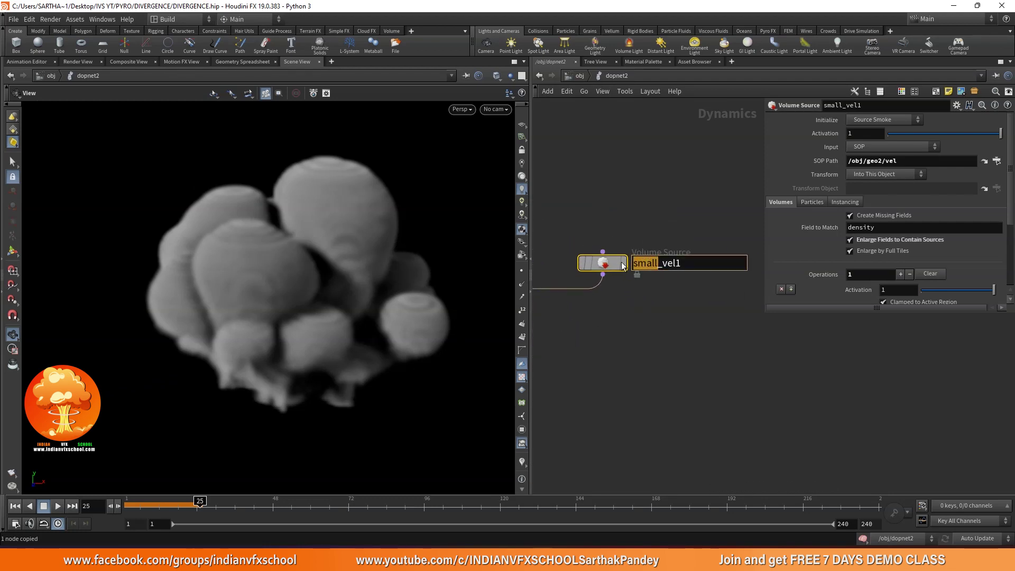
{"action": "type", "text": "big"}
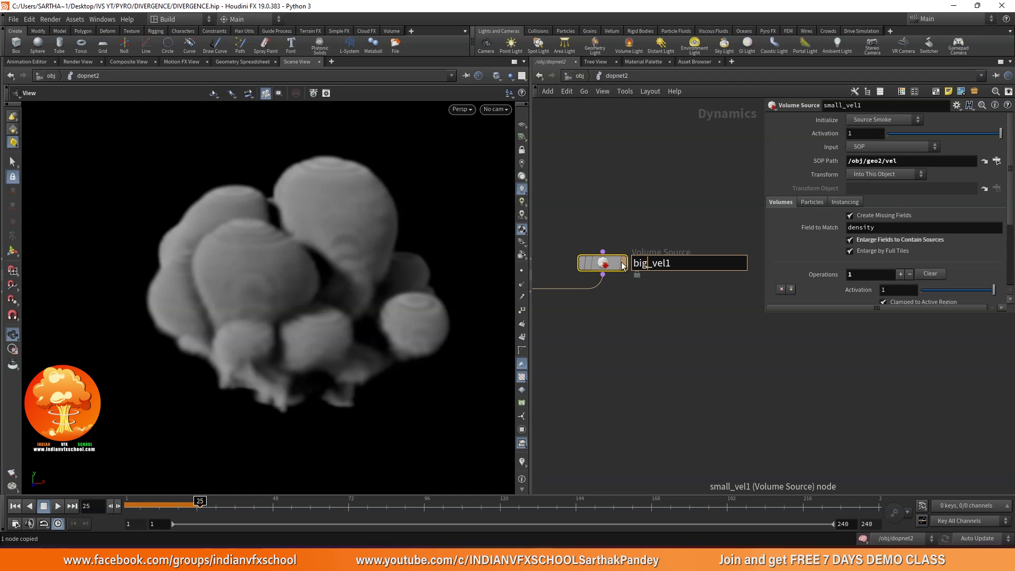
{"action": "key", "text": "Return"}
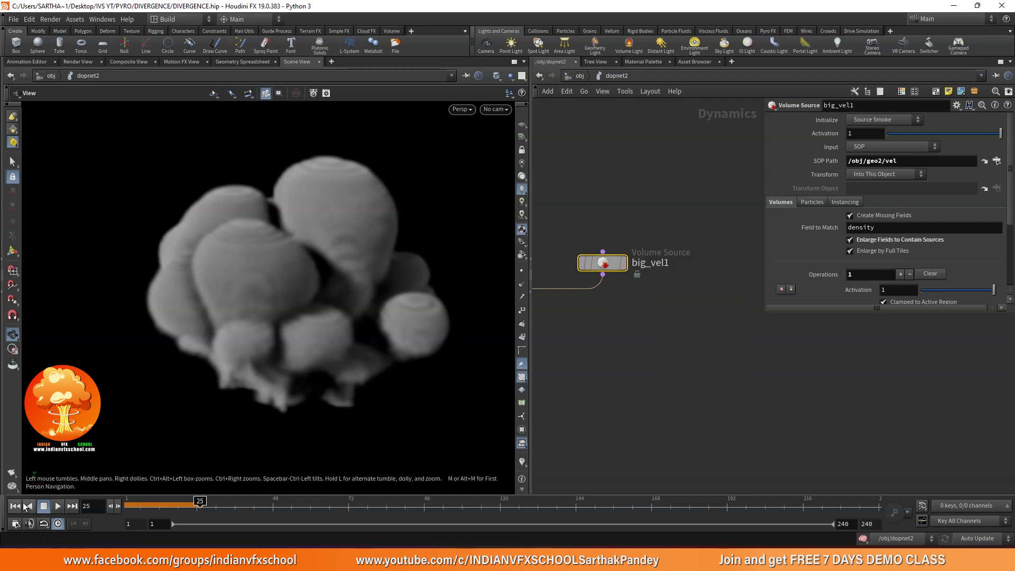
Step: Return the timeline to frame 1 and look through cam1 in the viewport
{"action": "left_click", "coordinate": [14, 506]}
{"action": "left_click", "coordinate": [500, 109]}
{"action": "left_click", "coordinate": [503, 158]}
Step: Set the SOP Path of the big_vel1 volume source to /obj/geo2/big_vel
{"action": "middle_click_drag", "start_coordinate": [641, 235], "coordinate": [652, 204]}
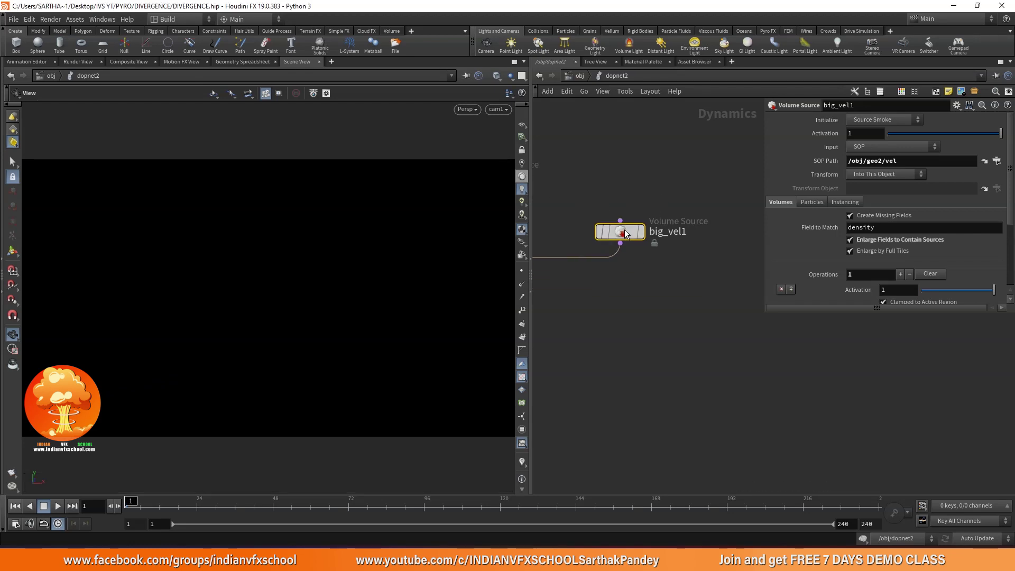
{"action": "double_click", "coordinate": [904, 162]}
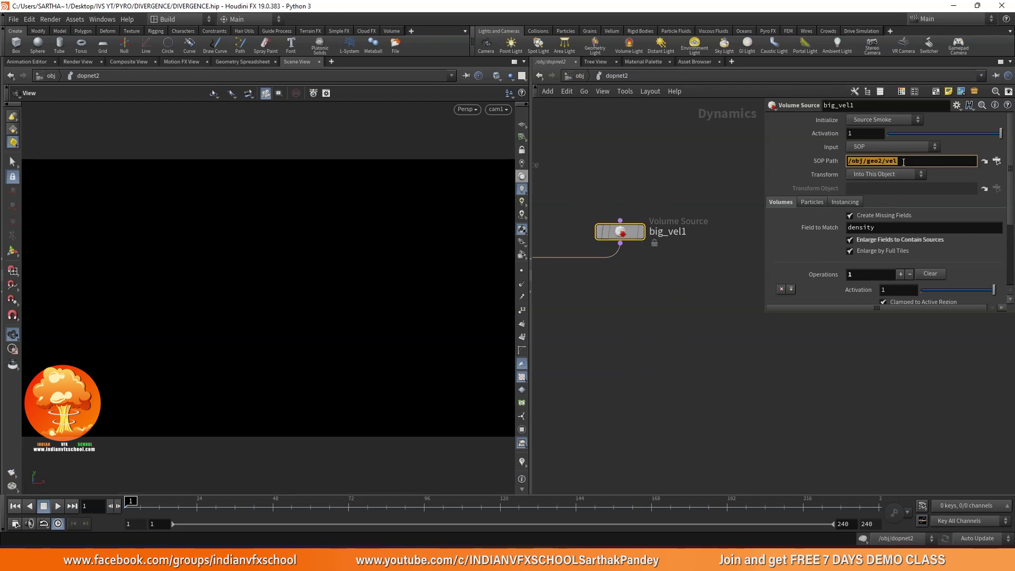
{"action": "type", "text": "/obj/geo2/big_vel"}
{"action": "key", "text": "Return"}
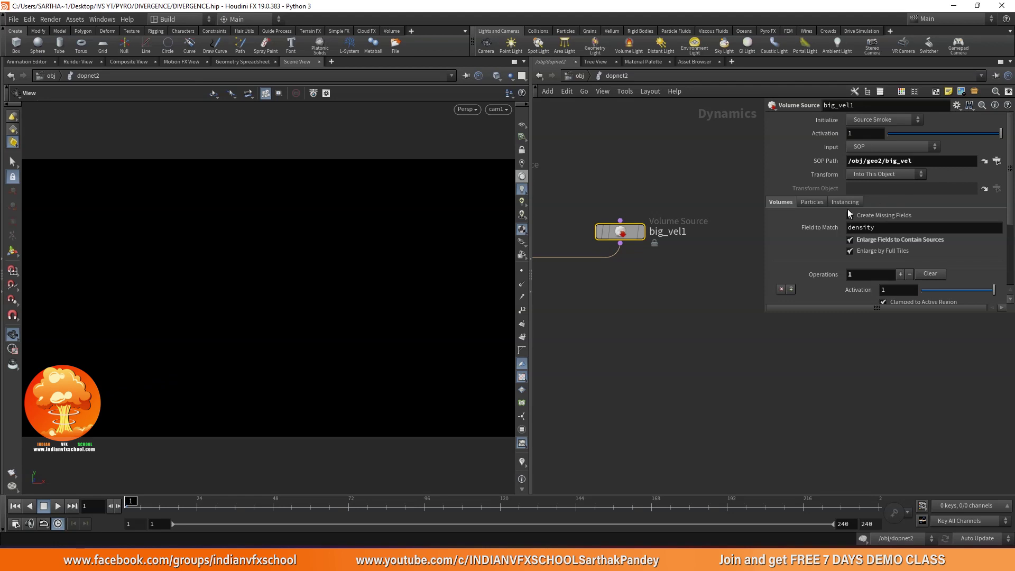
Step: Set the Source Scale of the big_vel1 velocity operation to 5
{"action": "scroll", "coordinate": [803, 234], "scroll_direction": "down", "scroll_amount": 1}
{"action": "scroll", "coordinate": [803, 235], "scroll_direction": "down", "scroll_amount": 1}
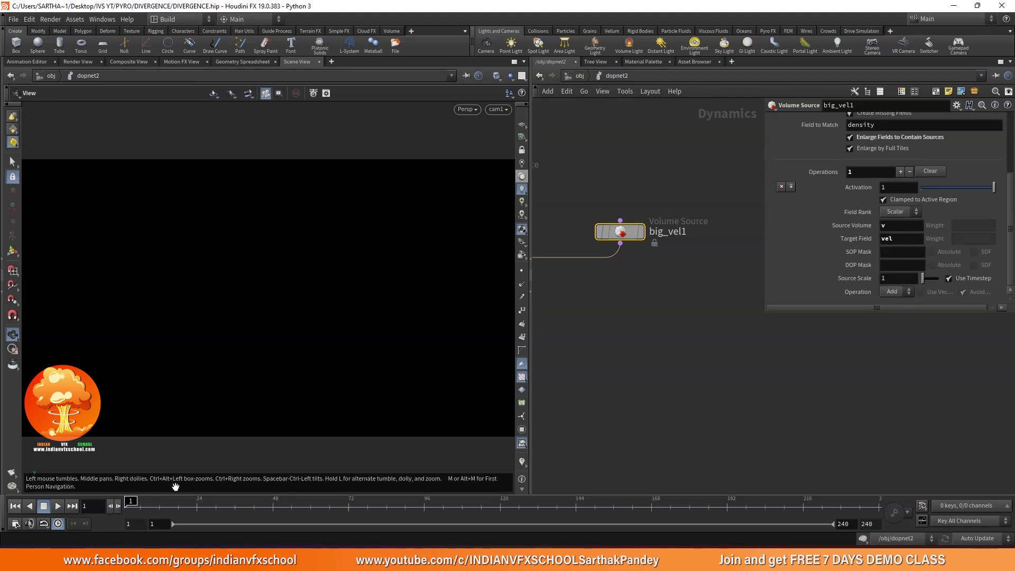
{"action": "scroll", "coordinate": [696, 274], "scroll_direction": "down", "scroll_amount": 3}
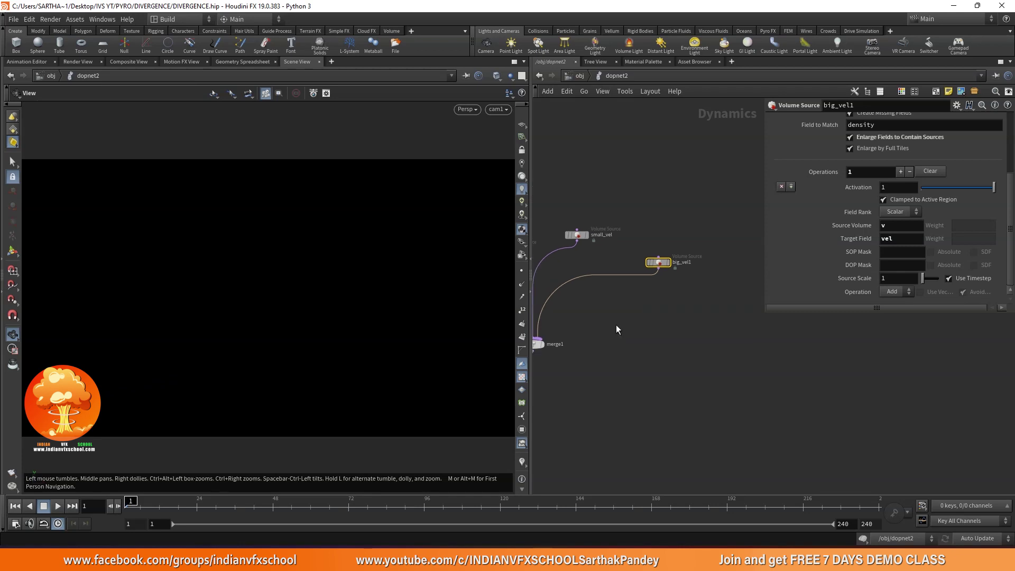
{"action": "scroll", "coordinate": [817, 255], "scroll_direction": "up", "scroll_amount": 1}
{"action": "scroll", "coordinate": [817, 254], "scroll_direction": "down", "scroll_amount": 1}
{"action": "double_click", "coordinate": [893, 278]}
{"action": "type", "text": "5"}
{"action": "key", "text": "Return"}
Step: Bypass the small_vel volume source and play the simulation
{"action": "scroll", "coordinate": [679, 335], "scroll_direction": "up", "scroll_amount": 3}
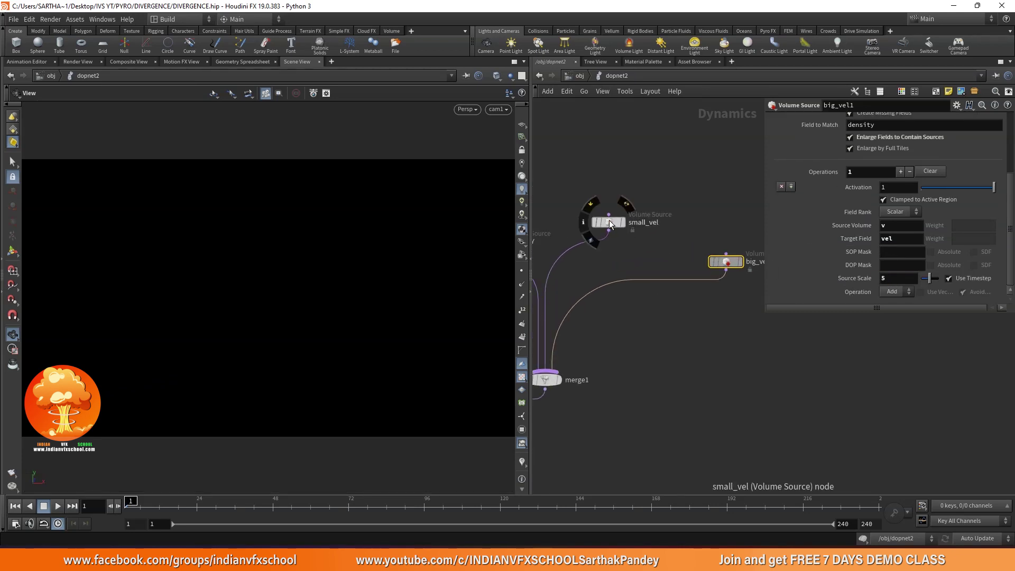
{"action": "left_click", "coordinate": [593, 208]}
{"action": "left_click", "coordinate": [59, 502]}
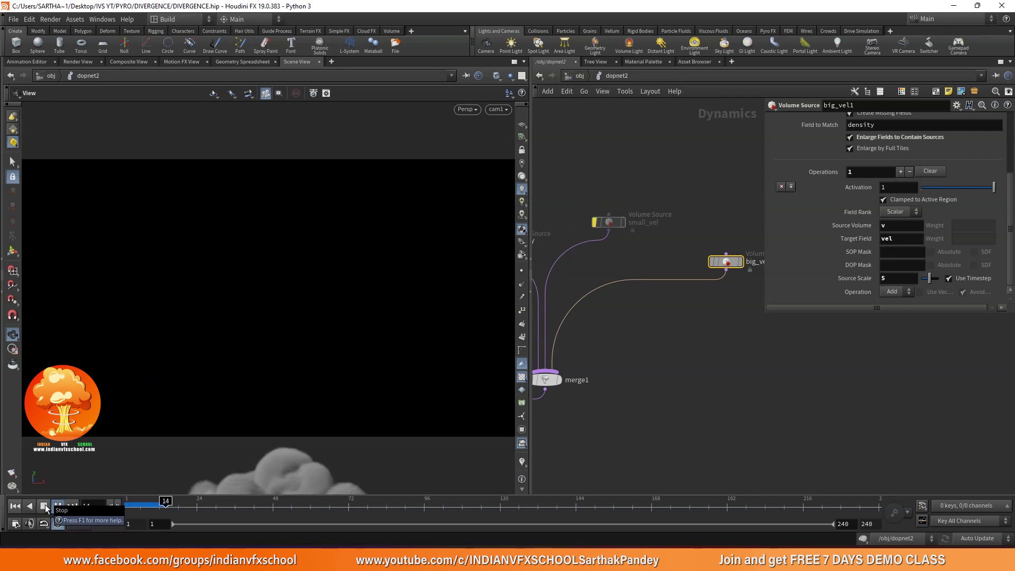
Step: Tumble out of the camera view to frame the smoke, play the simulation to frame 52 and inspect its shape
{"action": "left_click", "coordinate": [46, 504]}
{"action": "middle_click_drag", "start_coordinate": [147, 442], "coordinate": [253, 296]}
{"action": "right_click_drag", "start_coordinate": [252, 296], "coordinate": [258, 350]}
{"action": "left_click_drag", "start_coordinate": [258, 351], "coordinate": [261, 450]}
{"action": "middle_click_drag", "start_coordinate": [261, 449], "coordinate": [264, 349]}
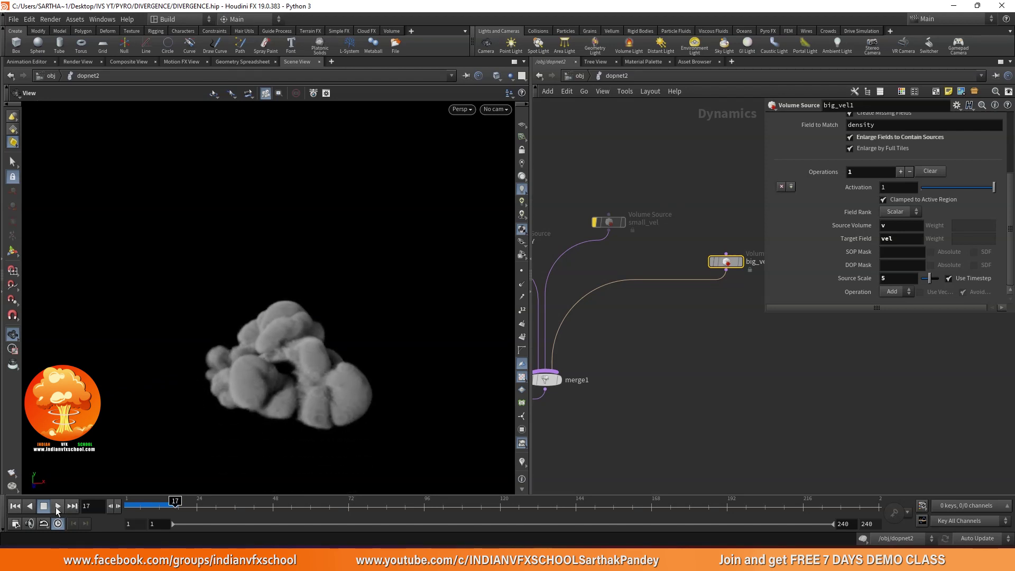
{"action": "left_click", "coordinate": [56, 506]}
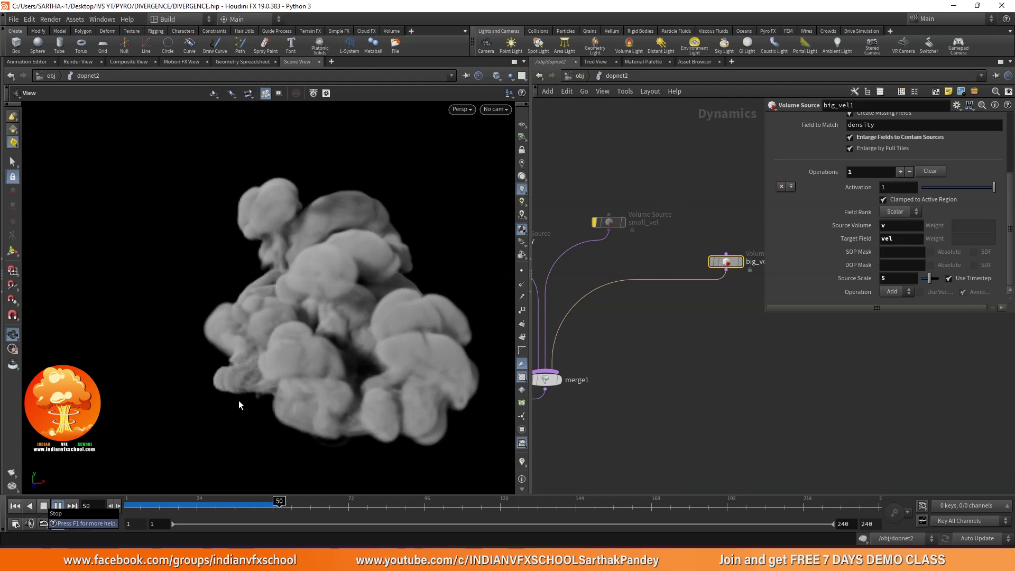
{"action": "key", "text": "Escape"}
{"action": "left_click_drag", "start_coordinate": [284, 272], "coordinate": [321, 358]}
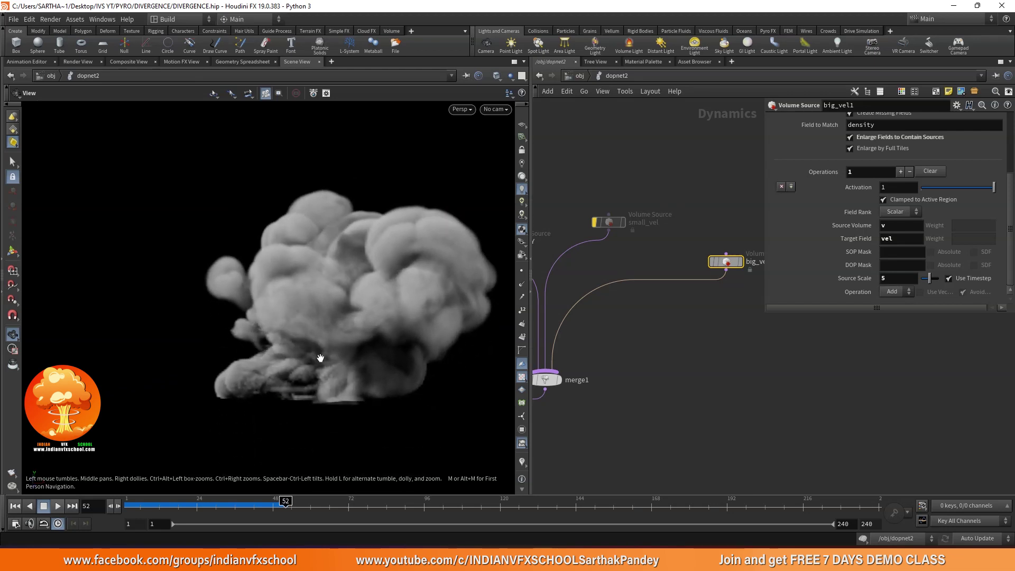
Step: Return the timeline to frame 1 and set the Activation of the big_vel1 volume source to the expression $F%30==0
{"action": "key", "text": "f"}
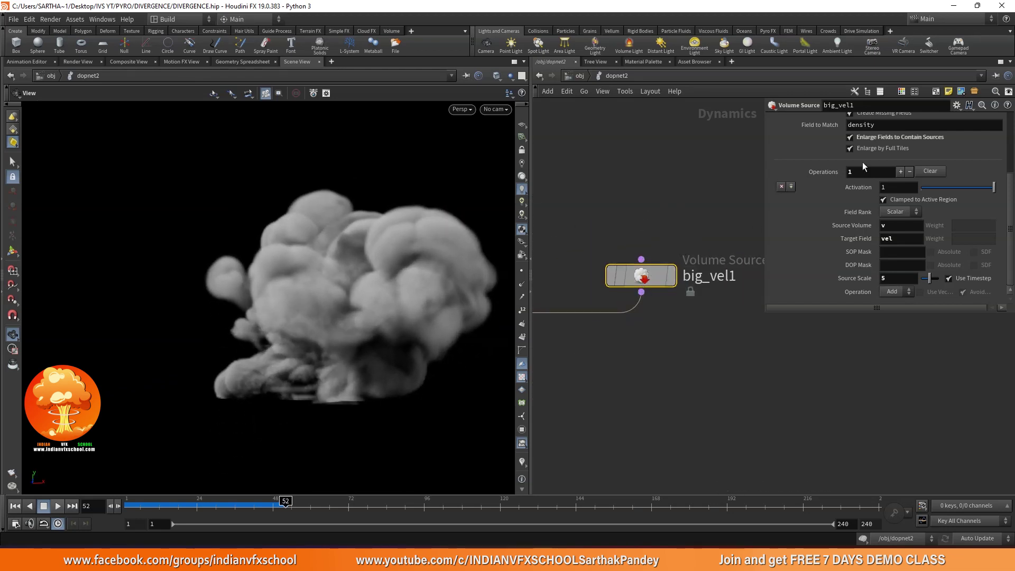
{"action": "scroll", "coordinate": [863, 162], "scroll_direction": "up", "scroll_amount": 5}
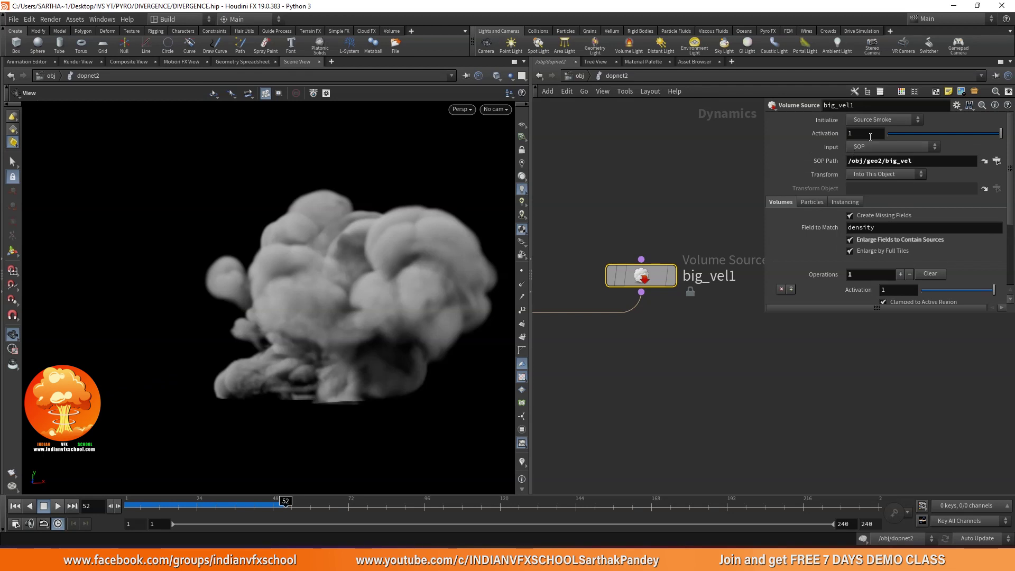
{"action": "key", "text": "ctrl+Left"}
{"action": "left_click", "coordinate": [853, 134]}
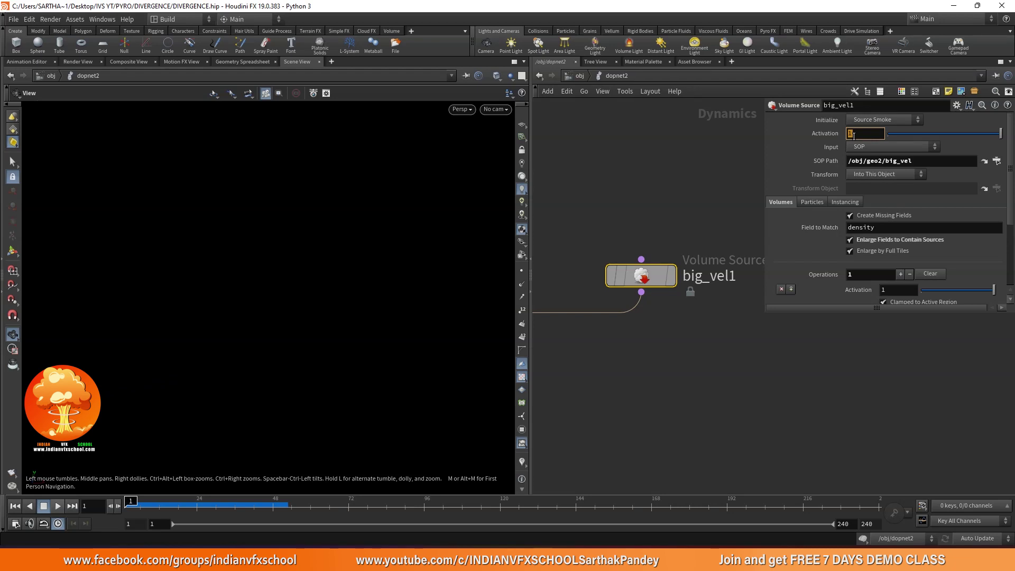
{"action": "type", "text": "$"}
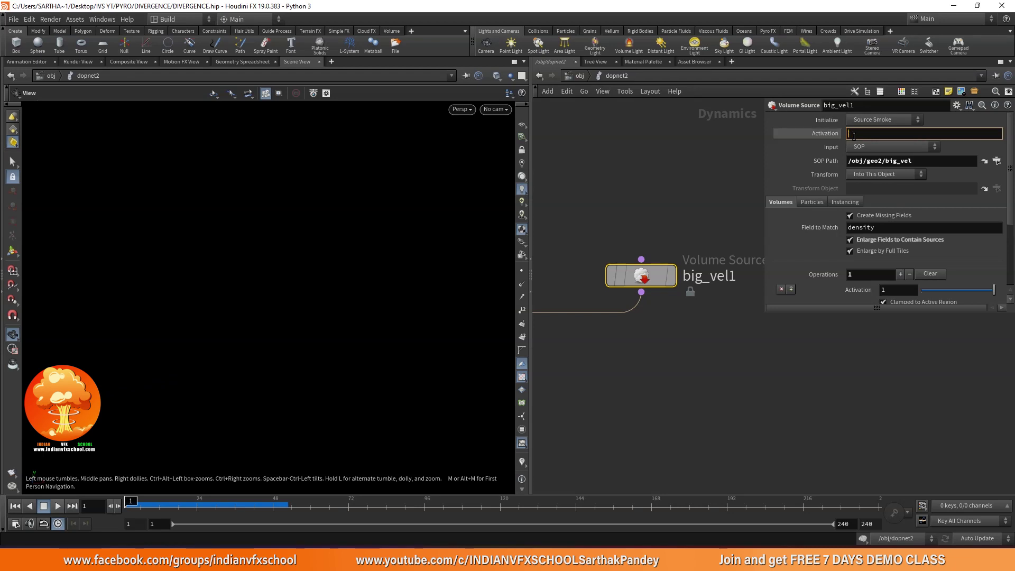
{"action": "type", "text": "$F"}
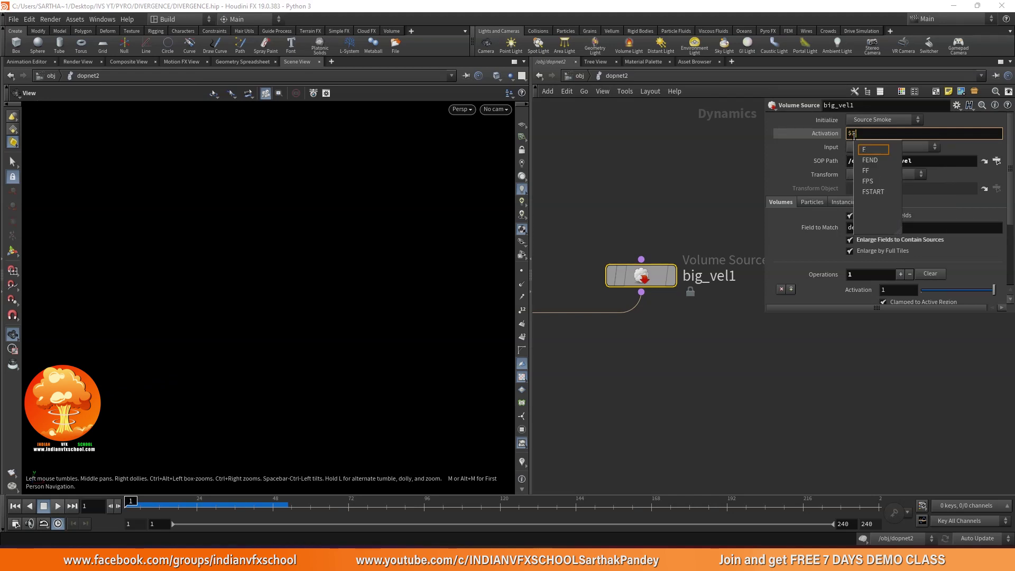
{"action": "key", "text": "Escape"}
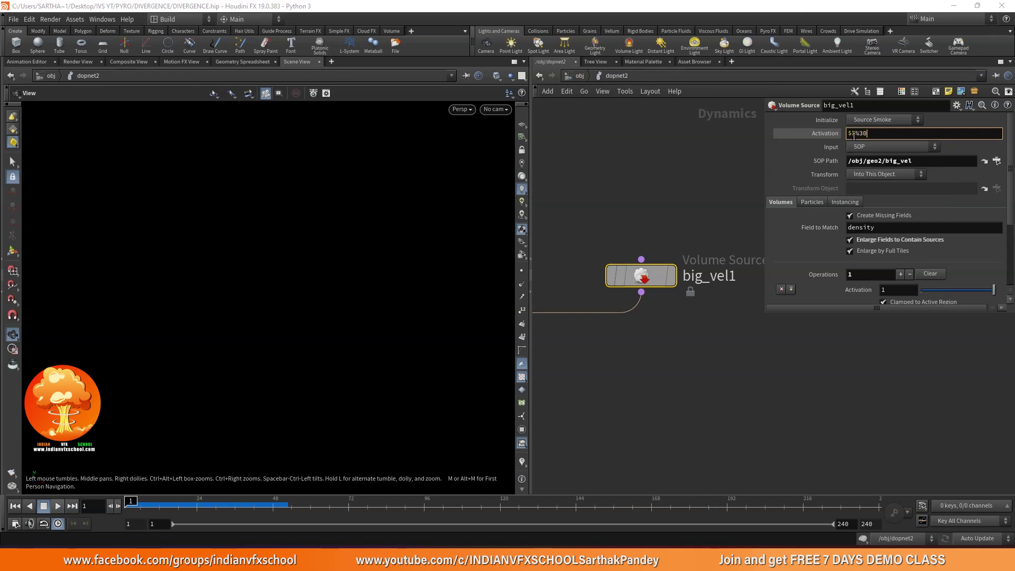
{"action": "key", "text": "Return"}
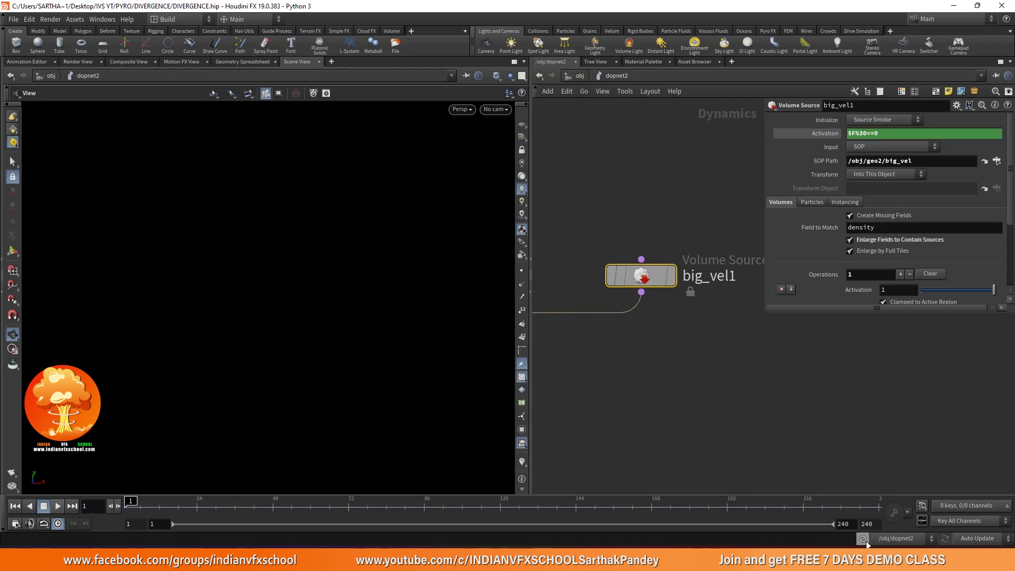
Step: Disable the dynamics simulation, scrub the timeline and switch big_vel1's Activation to display its evaluated value
{"action": "left_click", "coordinate": [818, 134]}
{"action": "left_click", "coordinate": [201, 512]}
{"action": "left_click_drag", "start_coordinate": [203, 518], "coordinate": [126, 523]}
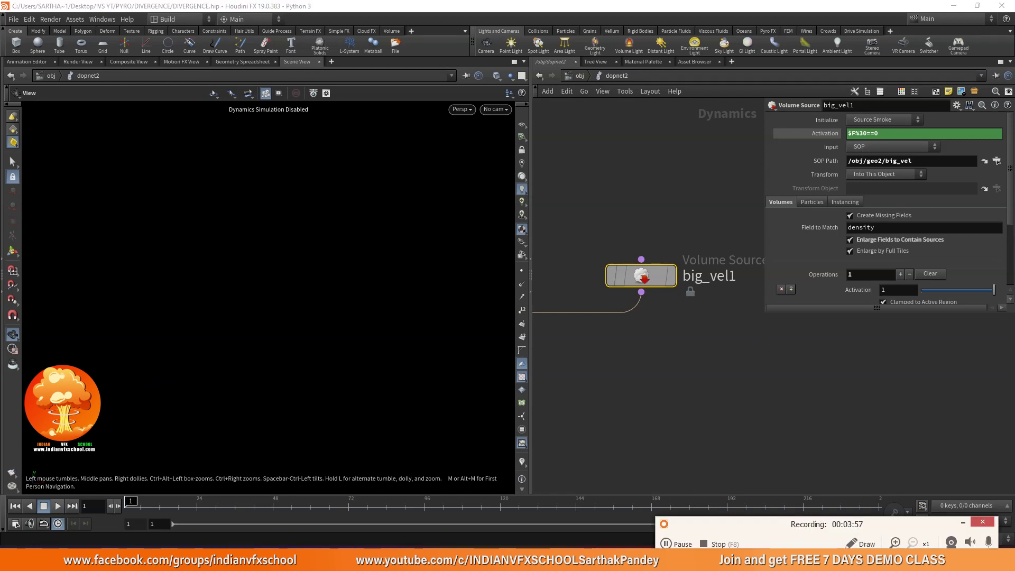
{"action": "left_click", "coordinate": [963, 522]}
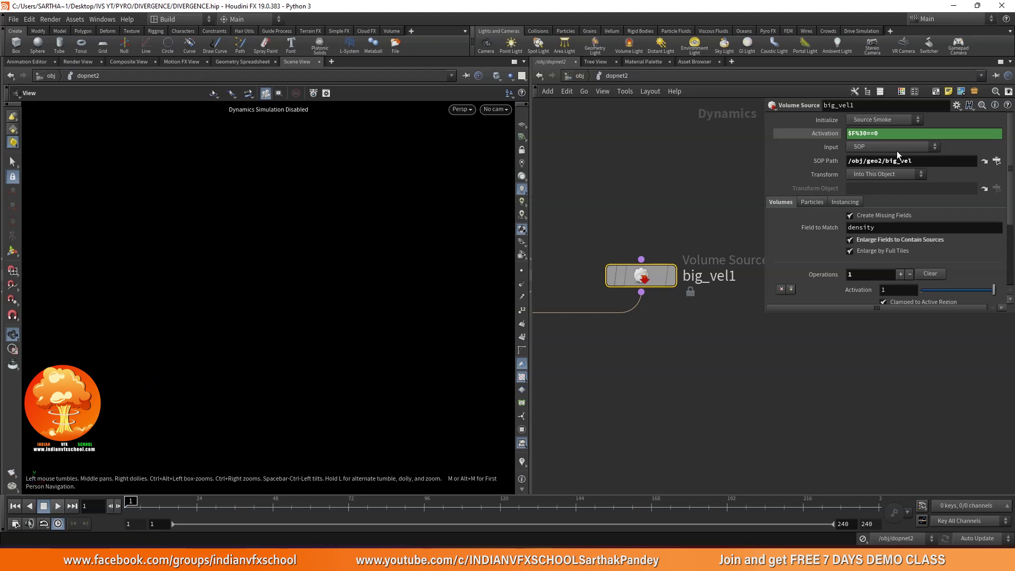
{"action": "left_click", "coordinate": [815, 135]}
{"action": "left_click", "coordinate": [814, 134]}
{"action": "left_click", "coordinate": [822, 135]}
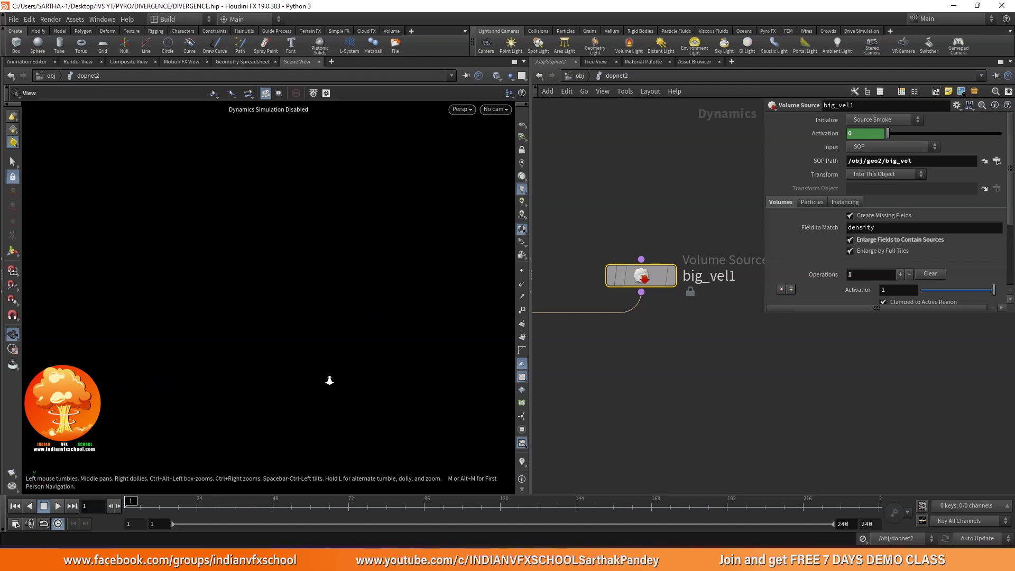
Step: Play the timeline to frame 12 without simulating to check big_vel1's Activation, and rewind to frame 1
{"action": "left_click", "coordinate": [58, 506]}
{"action": "left_click", "coordinate": [44, 506]}
{"action": "scroll", "coordinate": [756, 338], "scroll_direction": "down", "scroll_amount": 3}
{"action": "left_click", "coordinate": [15, 506]}
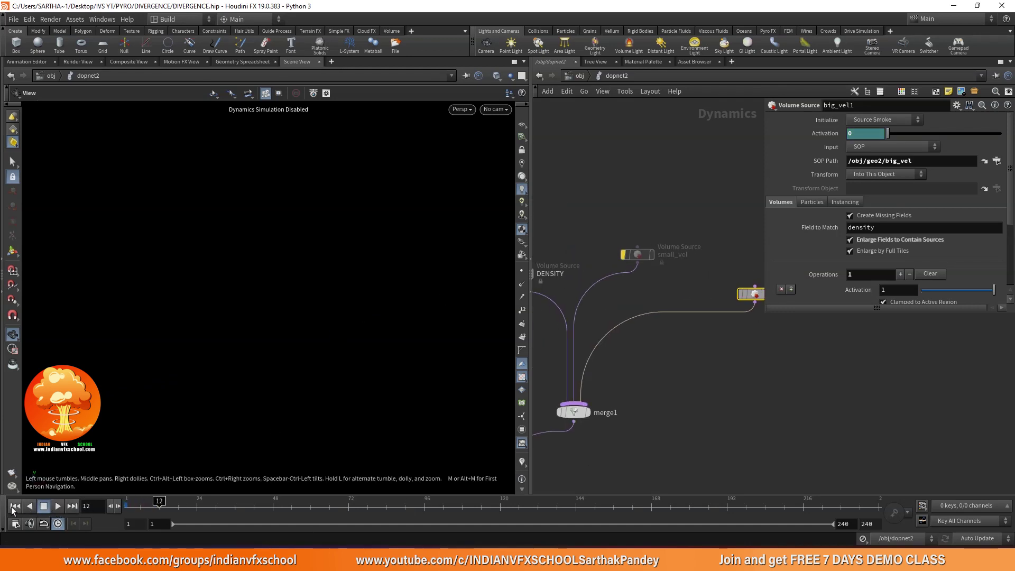
Step: Keep small_vel bypassed, re-enable the dynamics simulation and play it to frame 65
{"action": "left_click", "coordinate": [624, 255]}
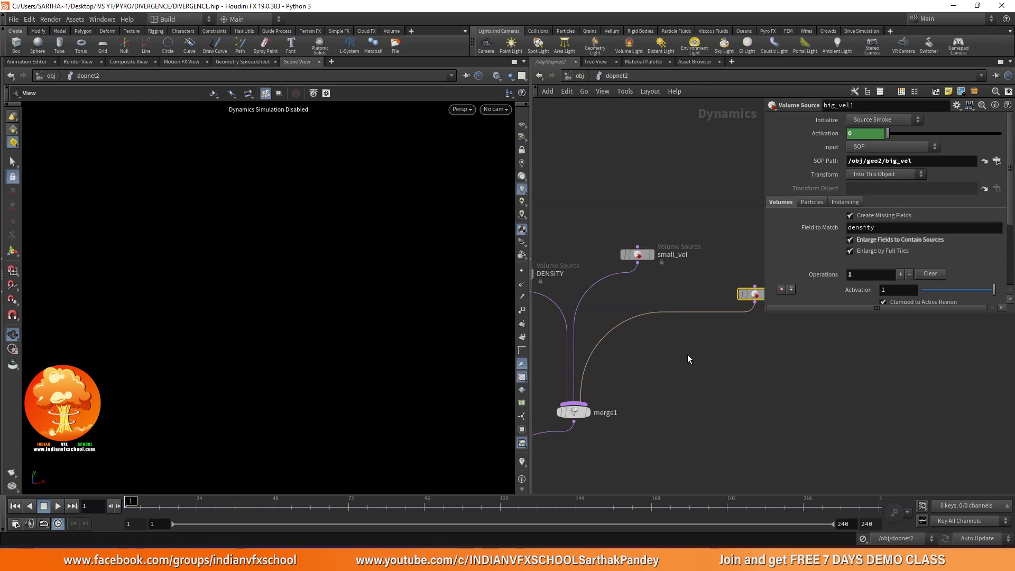
{"action": "left_click", "coordinate": [623, 255]}
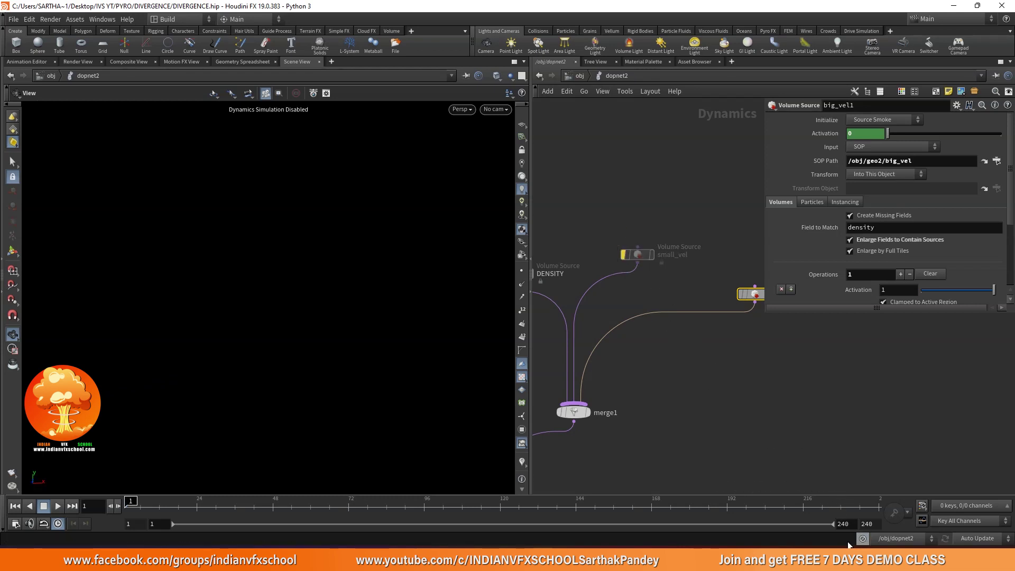
{"action": "left_click", "coordinate": [57, 506]}
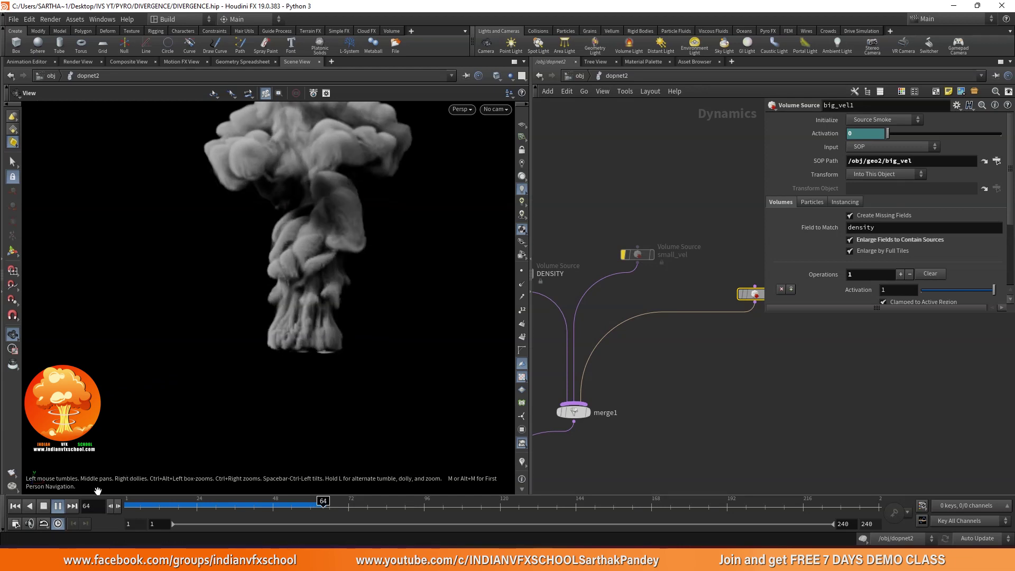
{"action": "left_click", "coordinate": [56, 507]}
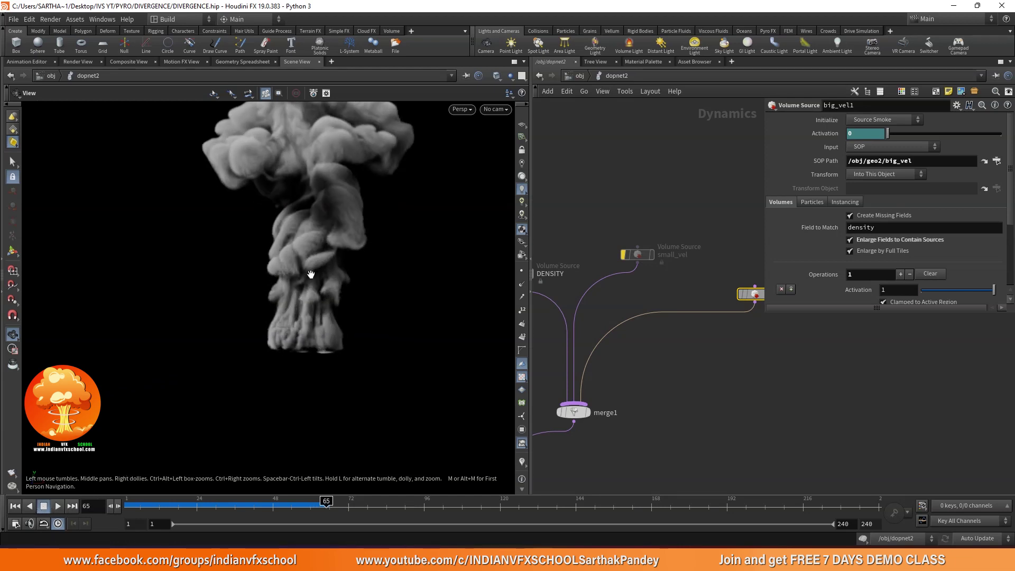
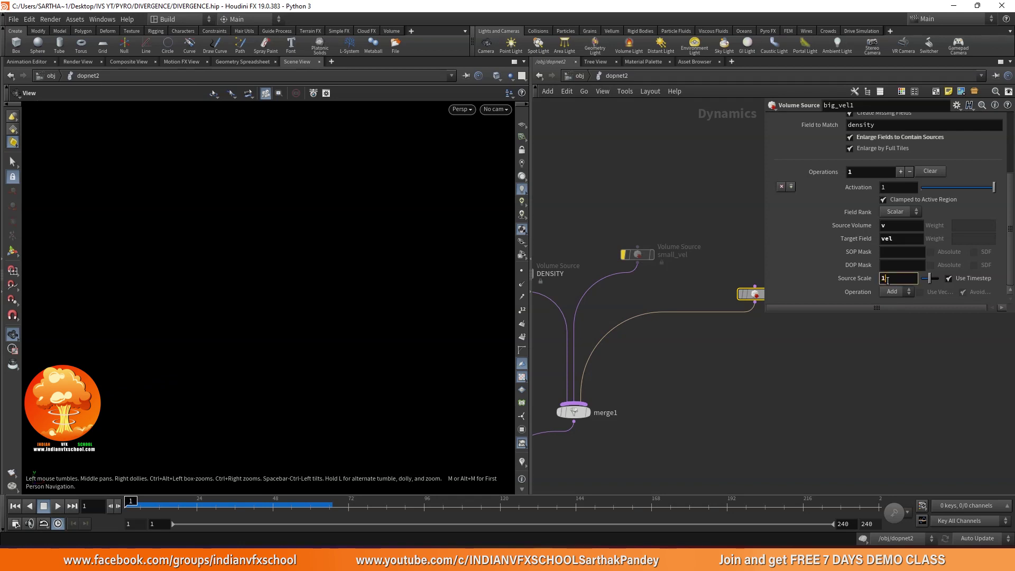
Step: Set big_vel1's Source Scale to 1 and keyframe it at frame 1 with the dynamics simulation disabled
{"action": "type", "text": "1"}
{"action": "key", "text": "Return"}
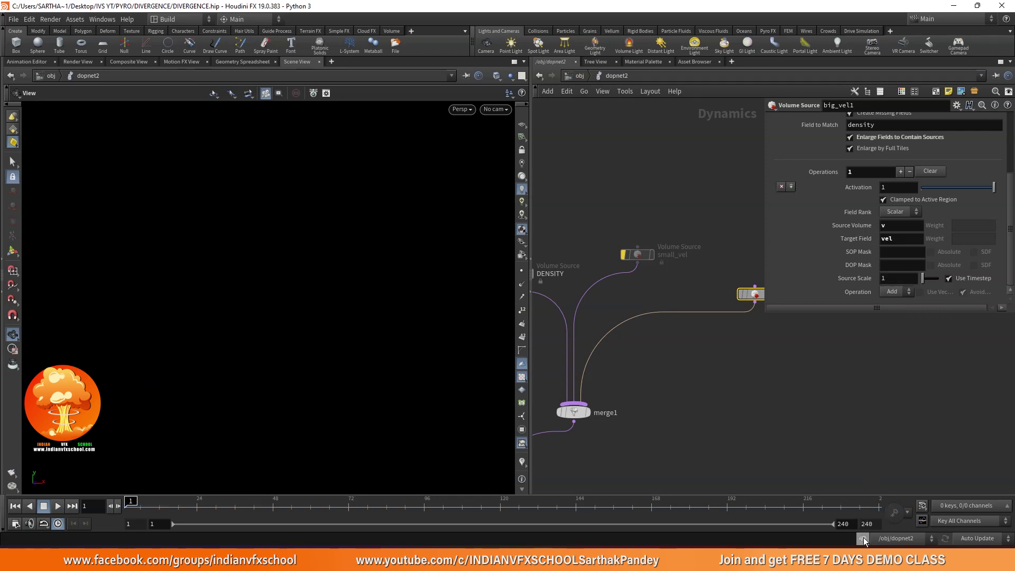
{"action": "left_click", "coordinate": [863, 537]}
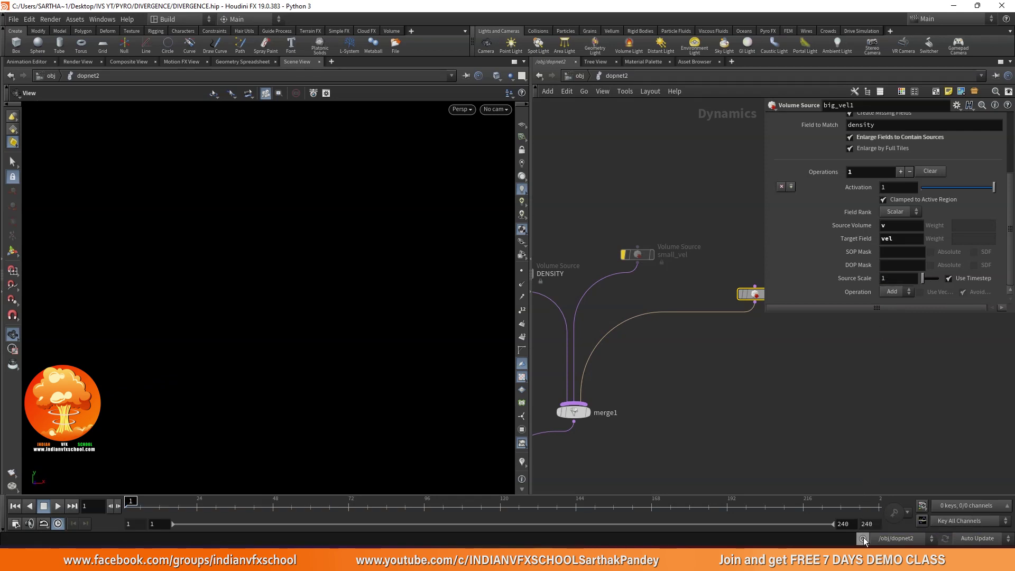
{"action": "left_click", "coordinate": [851, 277], "text": "alt"}
Step: Go to frame 240 and keyframe big_vel1's Source Scale at 100
{"action": "left_click", "coordinate": [875, 505]}
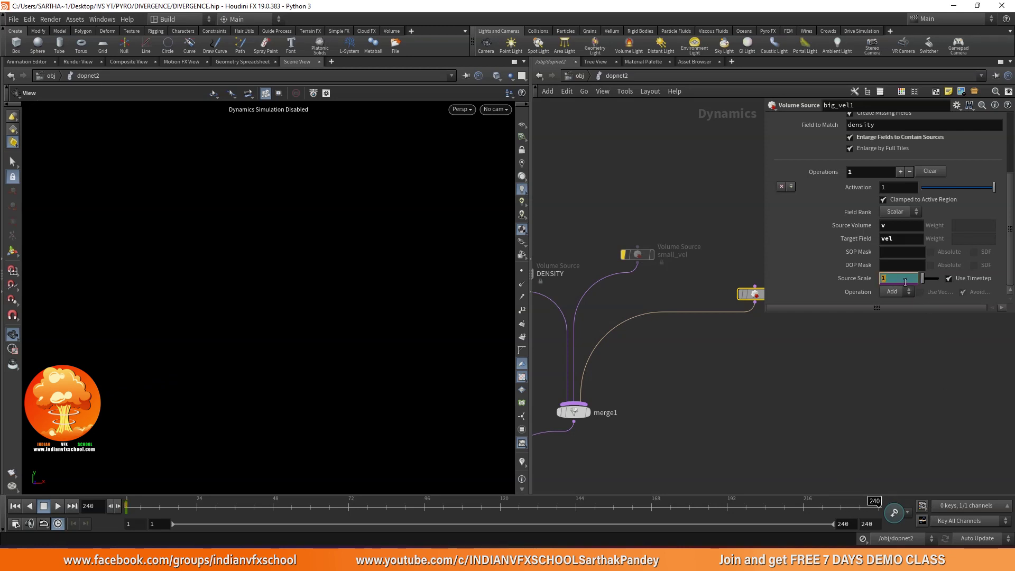
{"action": "type", "text": "100"}
{"action": "key", "text": "Return"}
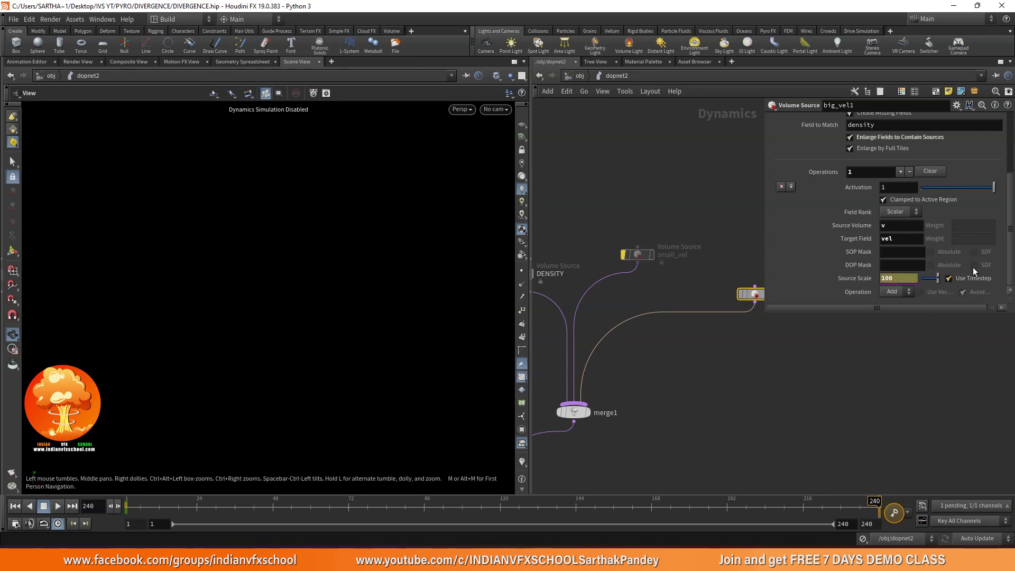
{"action": "left_click", "coordinate": [861, 275], "text": "alt"}
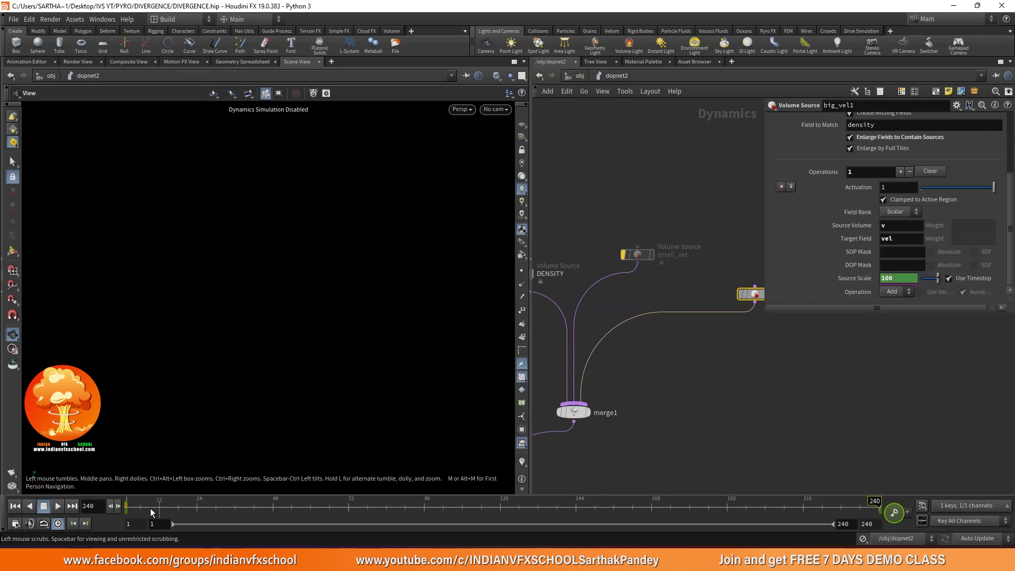
Step: Return to frame 1 and change the keyed Source Scale of big_vel1 to 5
{"action": "left_click", "coordinate": [126, 503]}
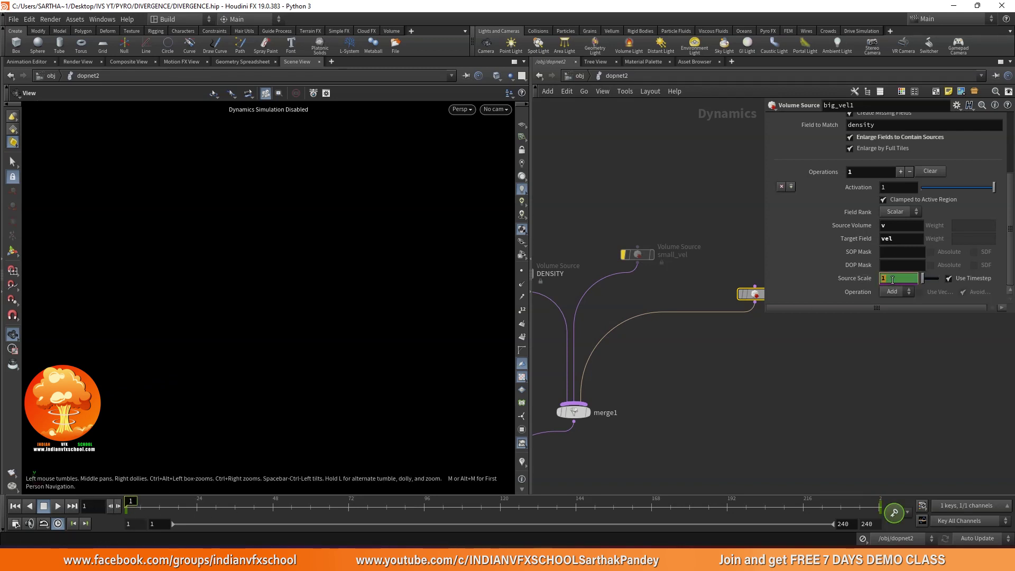
{"action": "type", "text": "5"}
{"action": "key", "text": "Return"}
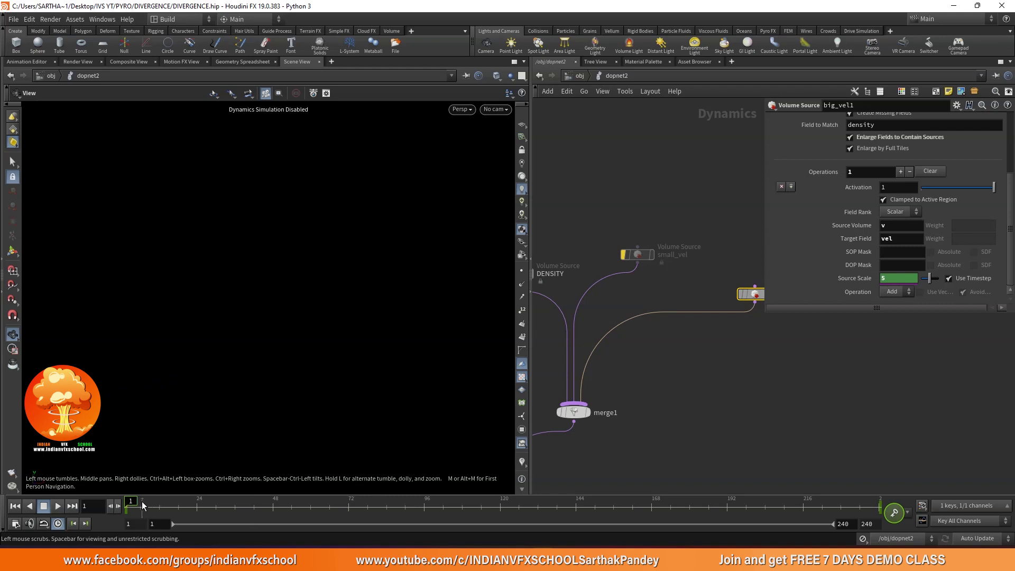
{"action": "mouse_move", "coordinate": [132, 508]}
{"action": "left_mouse_down"}
{"action": "mouse_move", "coordinate": [284, 528]}
{"action": "mouse_move", "coordinate": [383, 507]}
{"action": "mouse_move", "coordinate": [893, 511]}
{"action": "mouse_move", "coordinate": [126, 505]}
{"action": "left_mouse_up"}
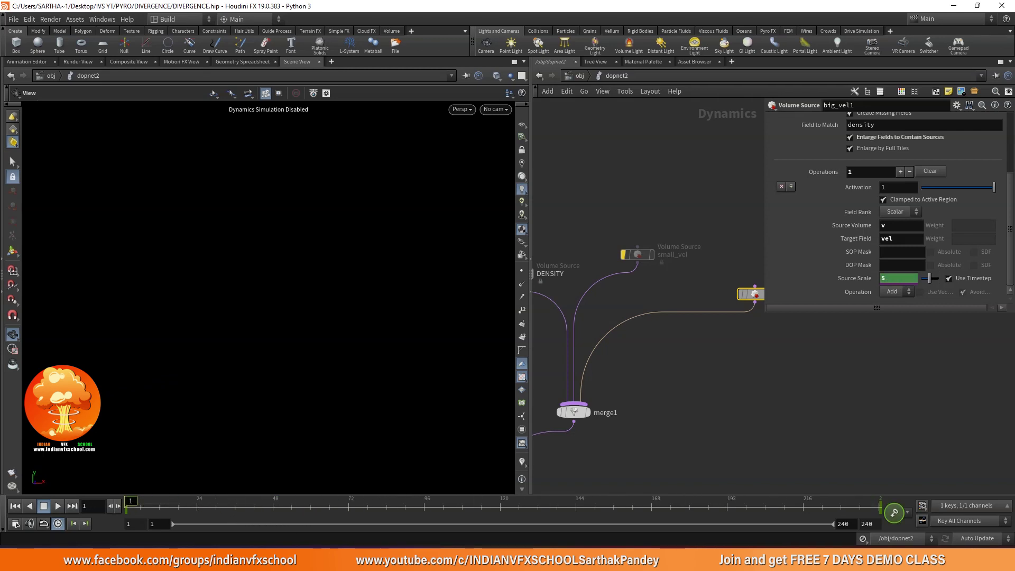
Step: Re-enable the dynamics simulation, play it to frame 68 and inspect the smoke column
{"action": "left_click", "coordinate": [866, 540]}
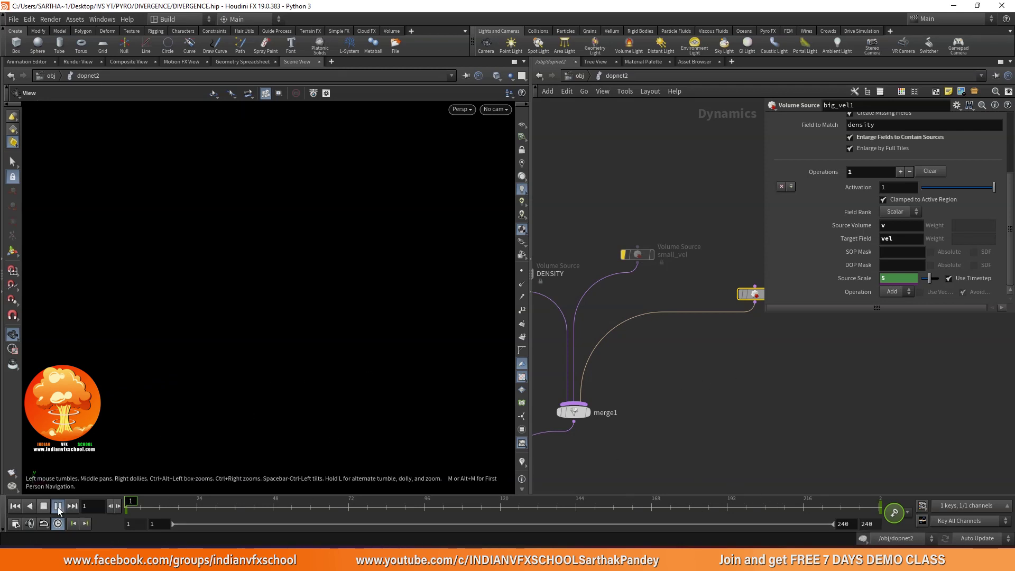
{"action": "left_click", "coordinate": [59, 507]}
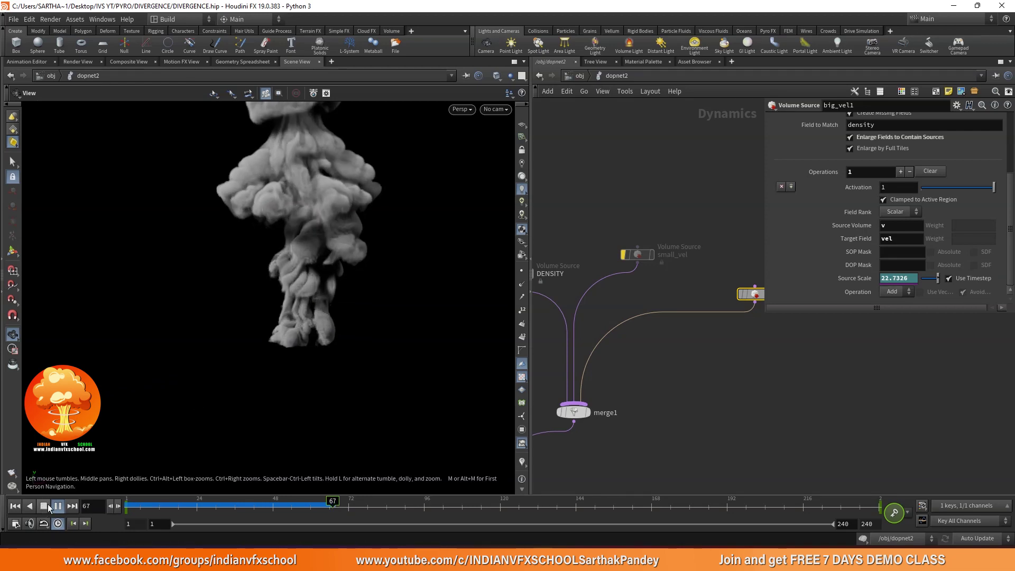
{"action": "right_click_drag", "start_coordinate": [308, 208], "coordinate": [297, 258]}
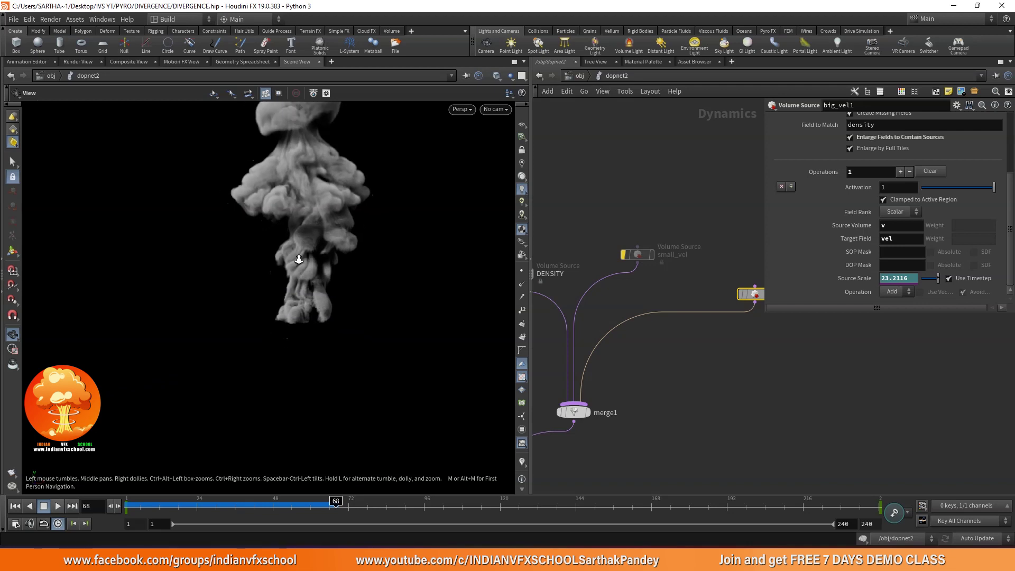
{"action": "middle_click_drag", "start_coordinate": [301, 253], "coordinate": [296, 289]}
{"action": "mouse_move", "coordinate": [296, 288]}
{"action": "left_mouse_down"}
{"action": "mouse_move", "coordinate": [464, 290]}
{"action": "mouse_move", "coordinate": [300, 293]}
{"action": "left_mouse_up"}
{"action": "right_click_drag", "start_coordinate": [301, 302], "coordinate": [308, 245]}
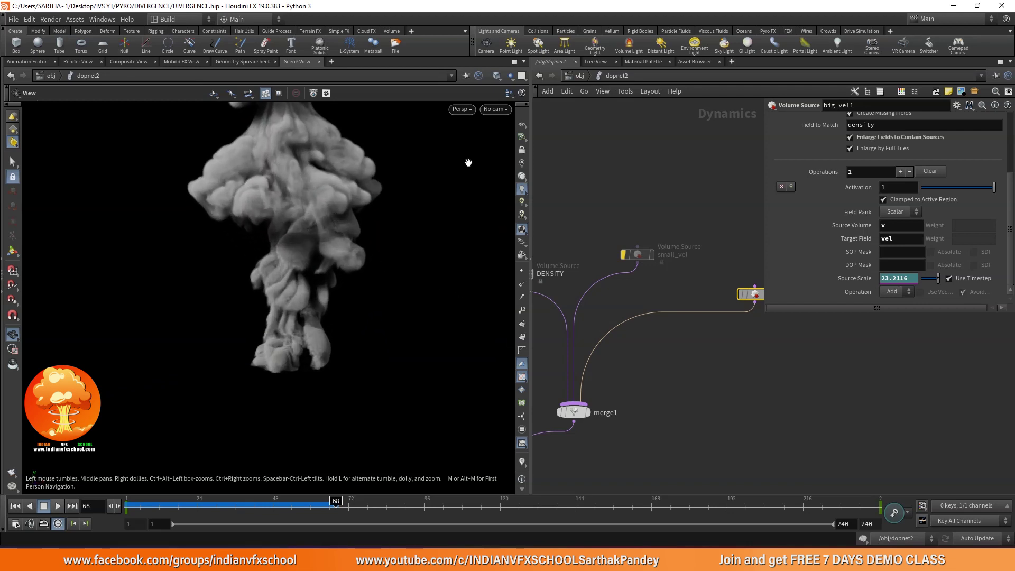
Step: Switch the viewport to look through cam1 and turn off the bypass on the small_vel volume source
{"action": "left_click", "coordinate": [494, 111]}
{"action": "left_click", "coordinate": [513, 163]}
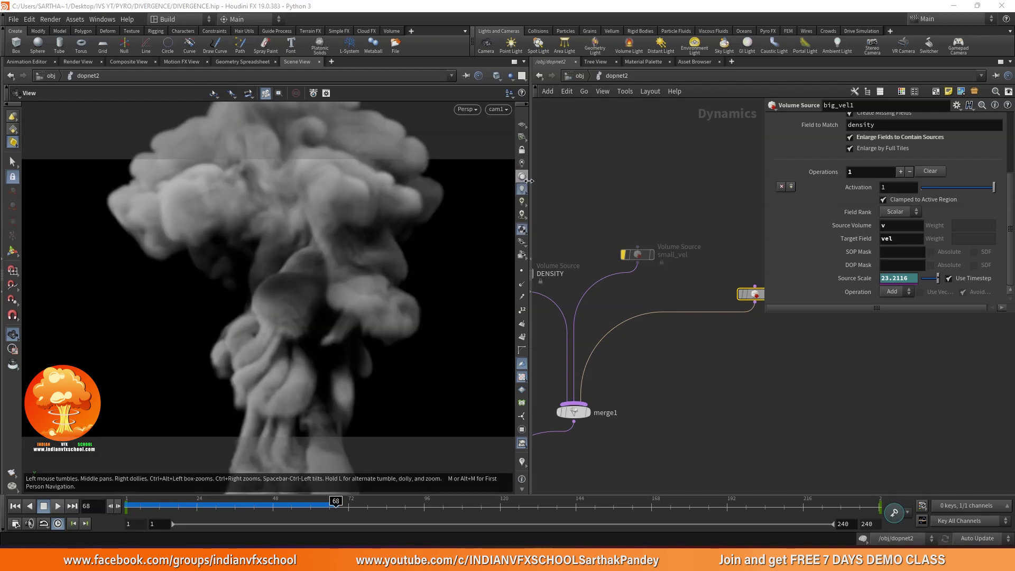
{"action": "scroll", "coordinate": [615, 195], "scroll_direction": "down", "scroll_amount": 2}
{"action": "scroll", "coordinate": [615, 199], "scroll_direction": "up", "scroll_amount": 4}
{"action": "mouse_move", "coordinate": [603, 217]}
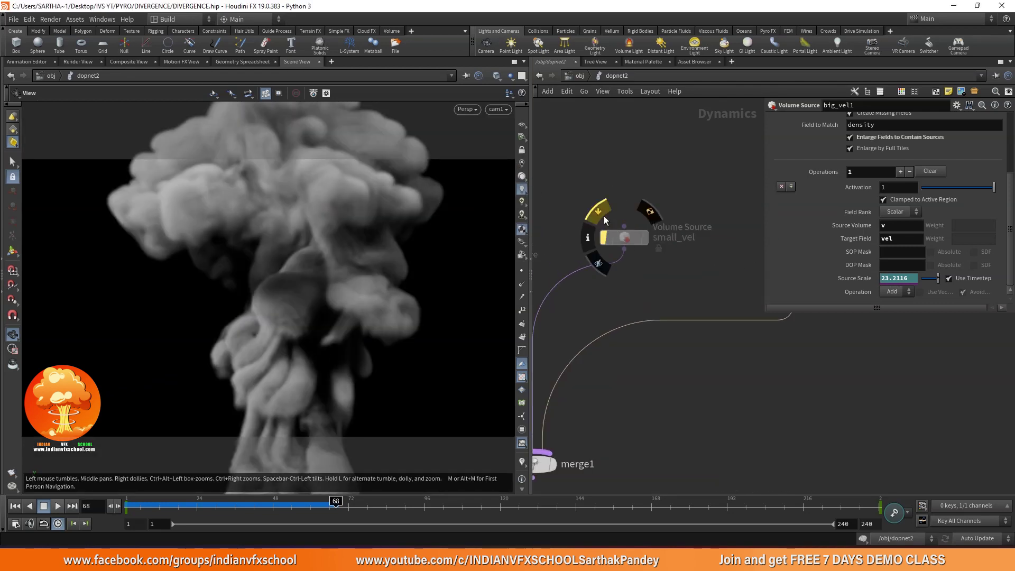
{"action": "left_click", "coordinate": [664, 175]}
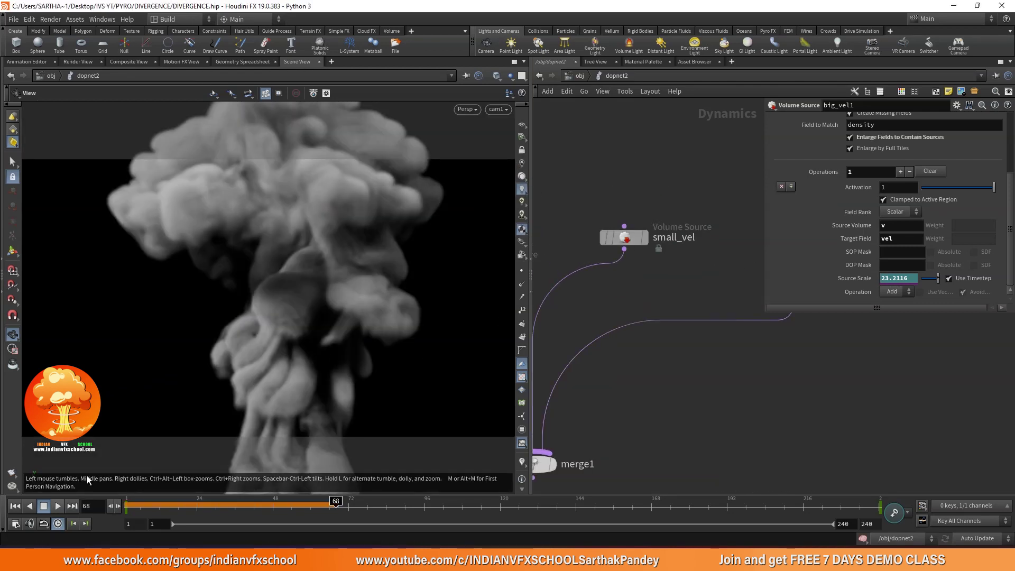
Step: Rewind to frame 1 and render a flipbook of the simulation, viewing the whole image in MPlay
{"action": "left_click", "coordinate": [15, 507]}
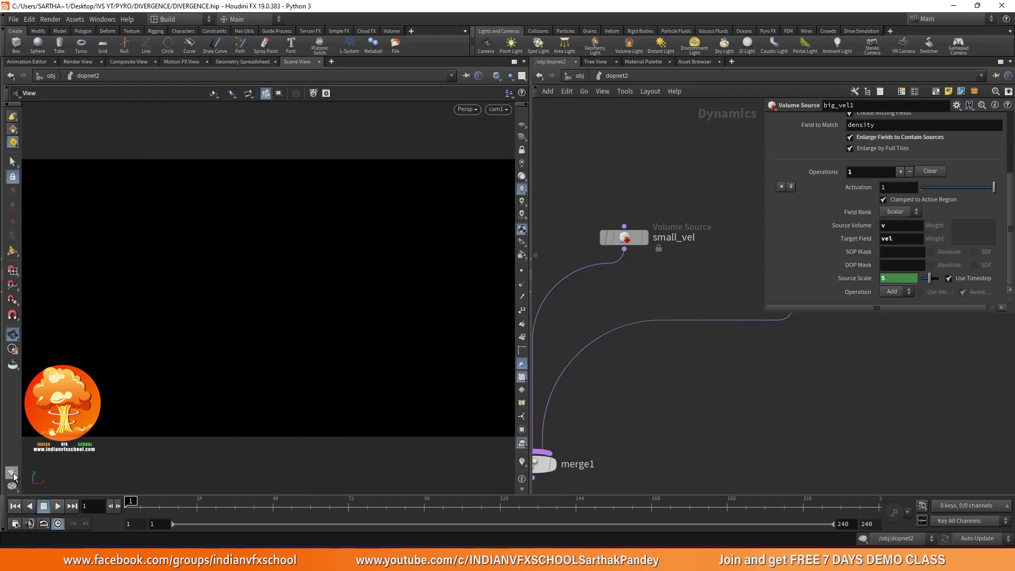
{"action": "left_click", "coordinate": [14, 476]}
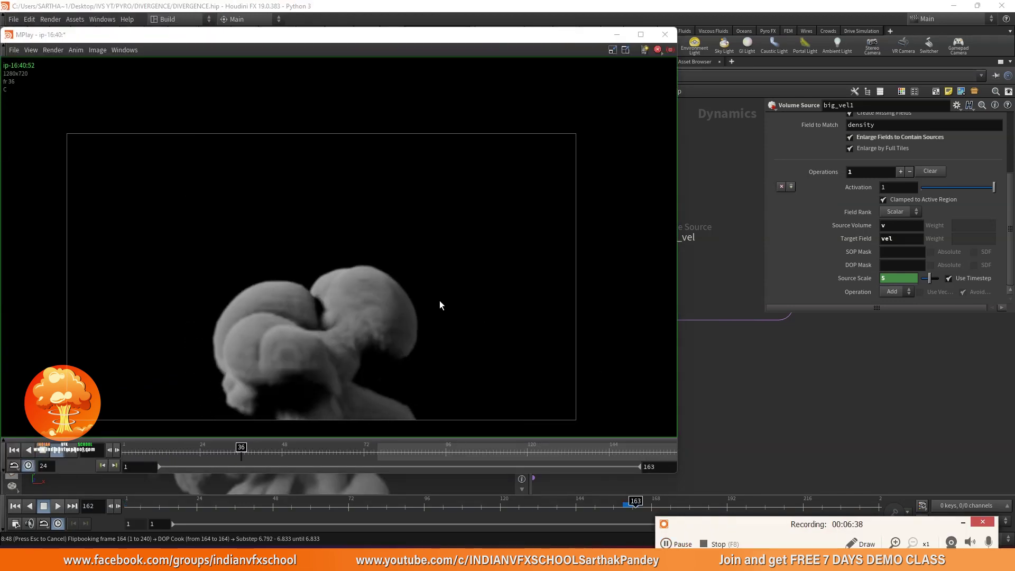
{"action": "scroll", "coordinate": [440, 300], "scroll_direction": "down", "scroll_amount": 2}
{"action": "middle_click_drag", "start_coordinate": [434, 327], "coordinate": [411, 326]}
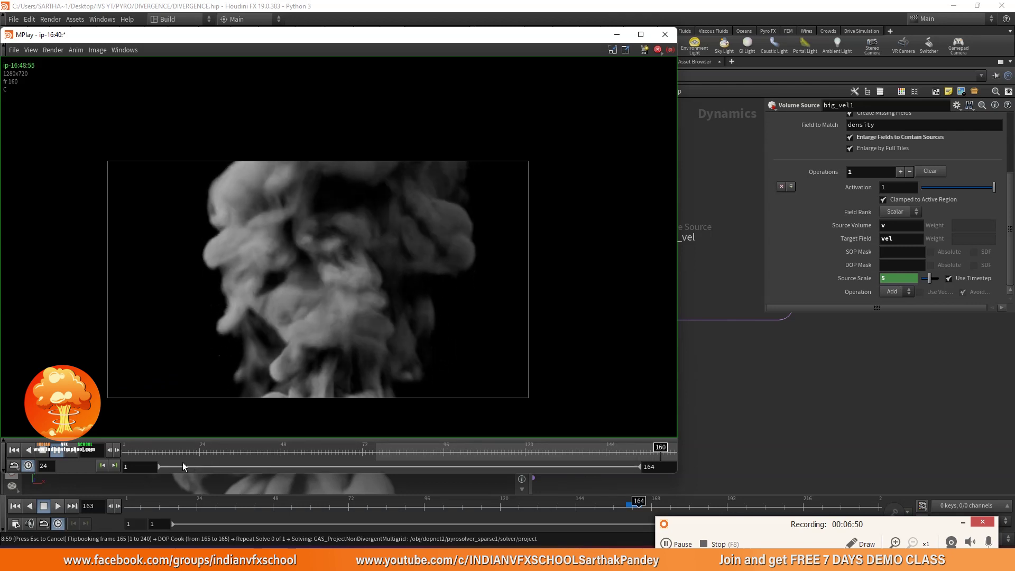
Step: Scrub the rendered flipbook frames in MPlay to check how the smoke evolves, ending on frame 42
{"action": "left_click", "coordinate": [187, 454]}
{"action": "left_click_drag", "start_coordinate": [185, 454], "coordinate": [426, 450]}
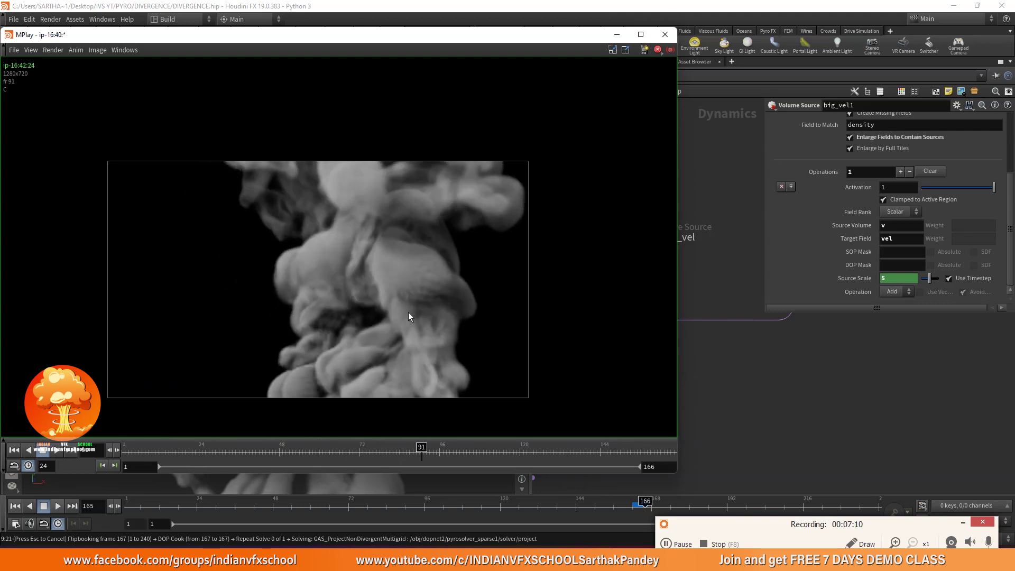
{"action": "left_click_drag", "start_coordinate": [135, 451], "coordinate": [235, 453]}
{"action": "scroll", "coordinate": [275, 309], "scroll_direction": "up", "scroll_amount": 4}
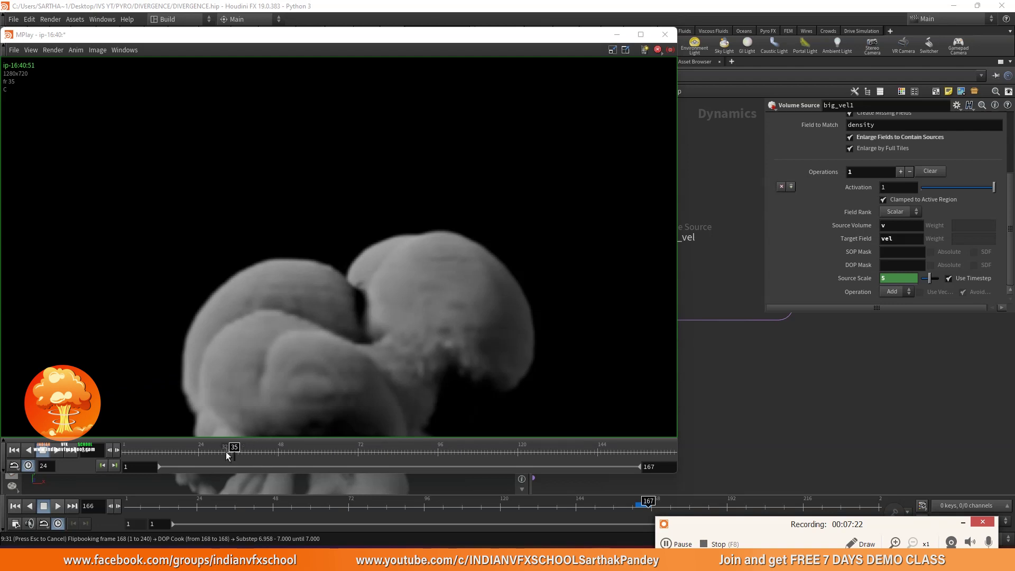
{"action": "mouse_move", "coordinate": [226, 451]}
{"action": "left_mouse_down"}
{"action": "mouse_move", "coordinate": [206, 452]}
{"action": "mouse_move", "coordinate": [234, 452]}
{"action": "left_mouse_up"}
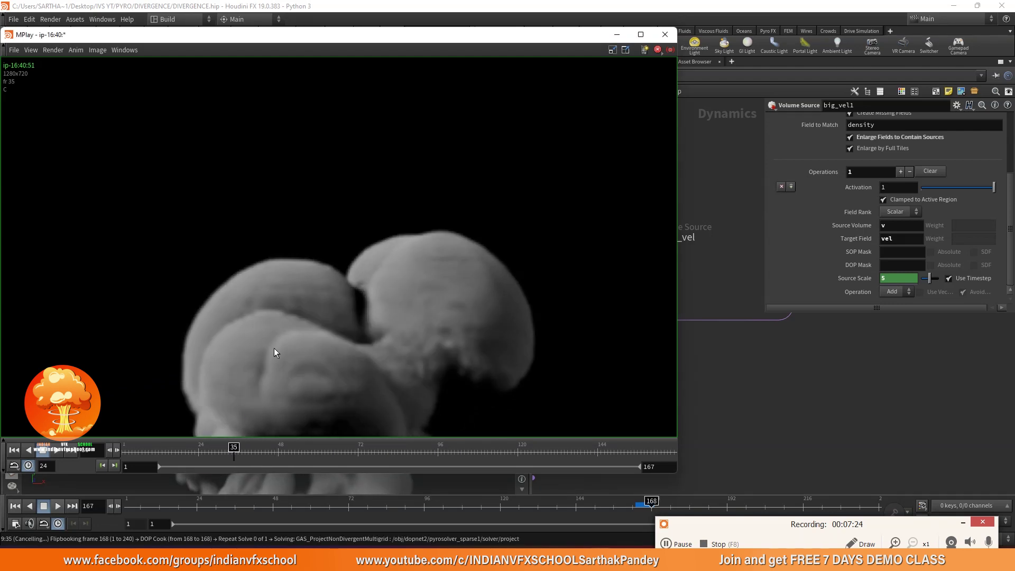
{"action": "left_click", "coordinate": [260, 449]}
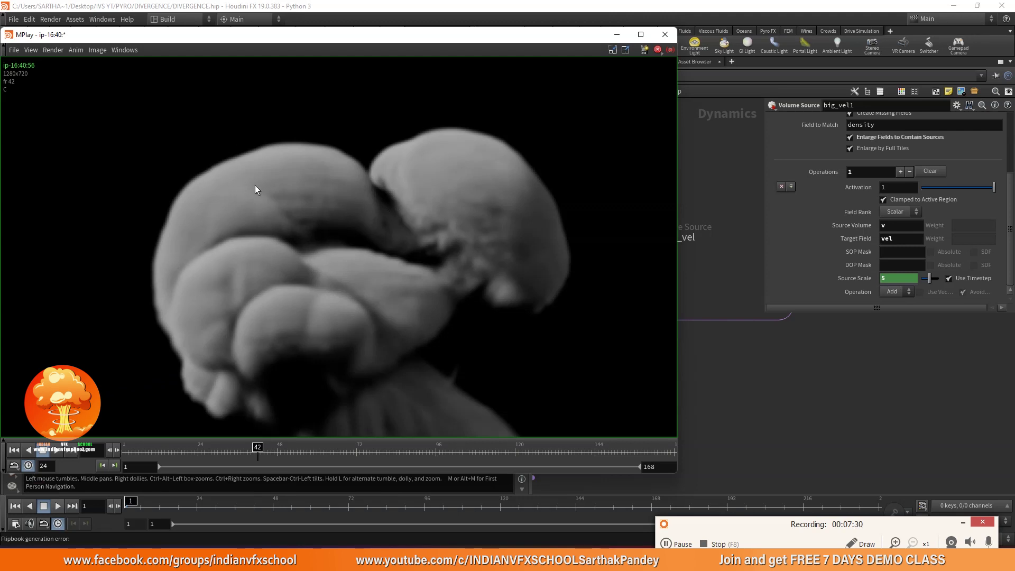
Step: Examine the large swirls and the small surface detail of the smoke up close in flipbook frame 42
{"action": "scroll", "coordinate": [255, 190], "scroll_direction": "up", "scroll_amount": 5}
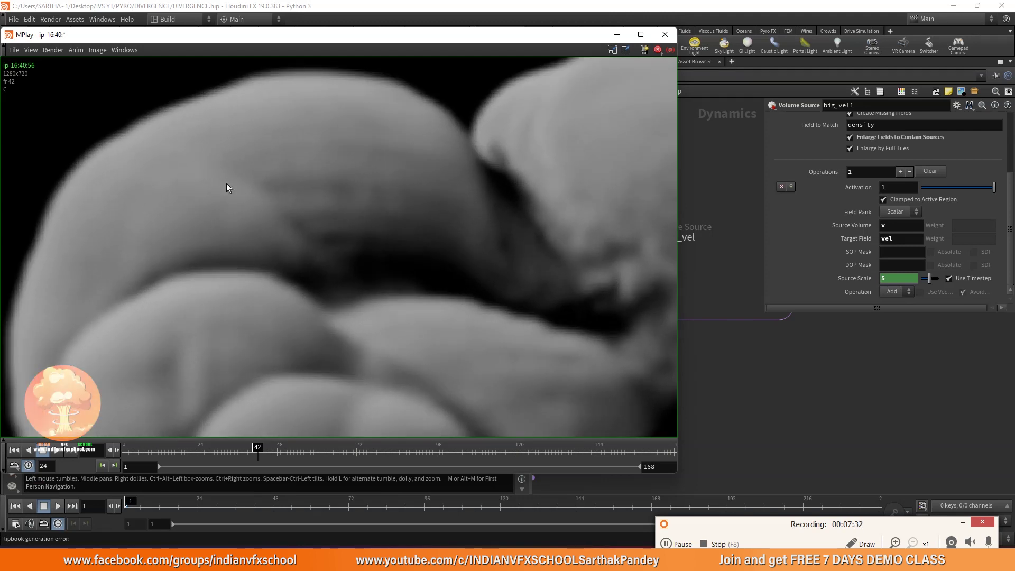
{"action": "scroll", "coordinate": [229, 188], "scroll_direction": "down", "scroll_amount": 4}
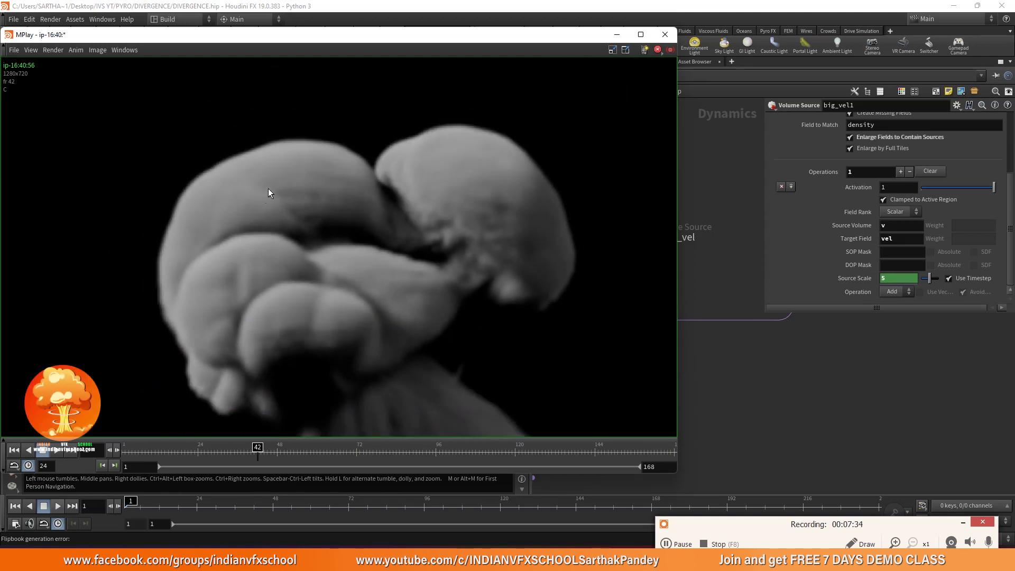
{"action": "middle_click_drag", "start_coordinate": [385, 188], "coordinate": [358, 224]}
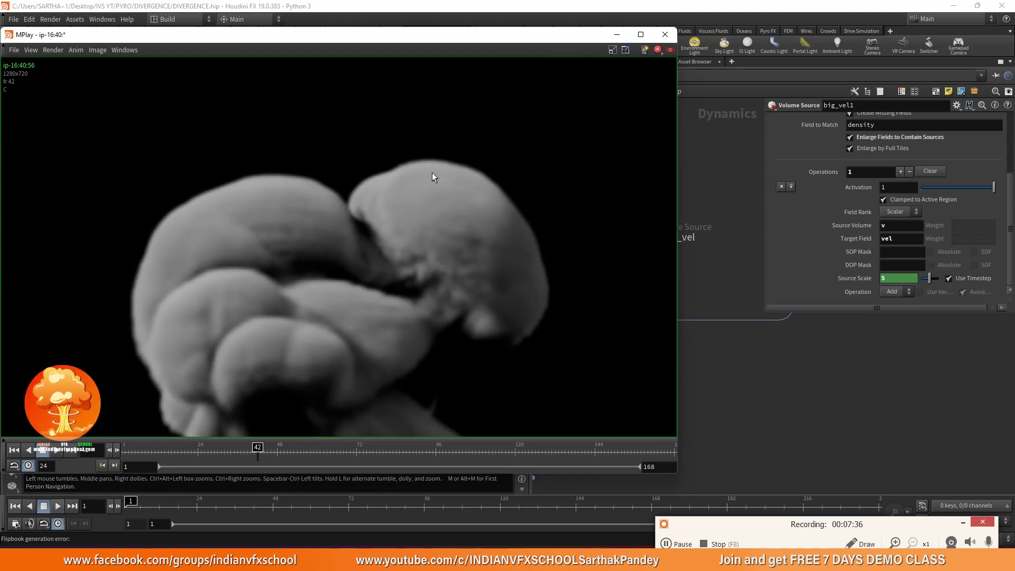
{"action": "mouse_move", "coordinate": [260, 448]}
{"action": "left_mouse_down"}
{"action": "mouse_move", "coordinate": [280, 448]}
{"action": "mouse_move", "coordinate": [256, 447]}
{"action": "left_mouse_up"}
{"action": "scroll", "coordinate": [274, 195], "scroll_direction": "up", "scroll_amount": 6}
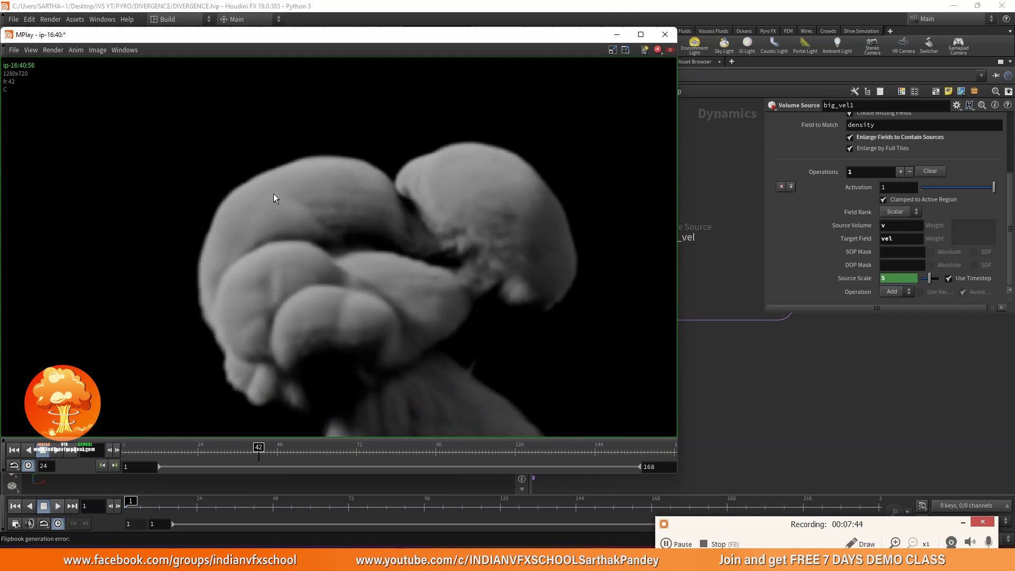
{"action": "scroll", "coordinate": [274, 194], "scroll_direction": "up", "scroll_amount": 1}
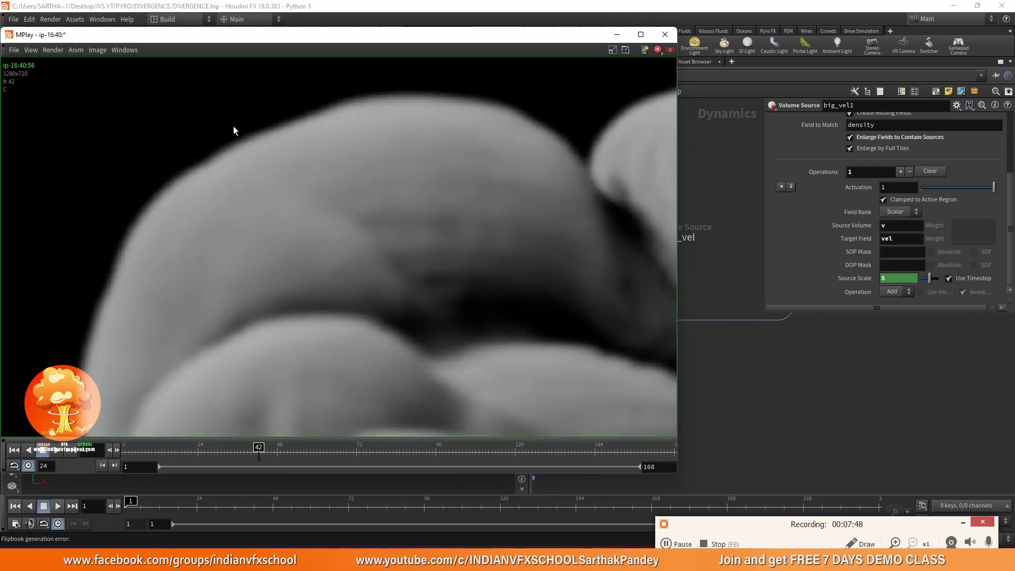
{"action": "scroll", "coordinate": [335, 200], "scroll_direction": "up", "scroll_amount": 1}
{"action": "scroll", "coordinate": [312, 184], "scroll_direction": "up", "scroll_amount": 1}
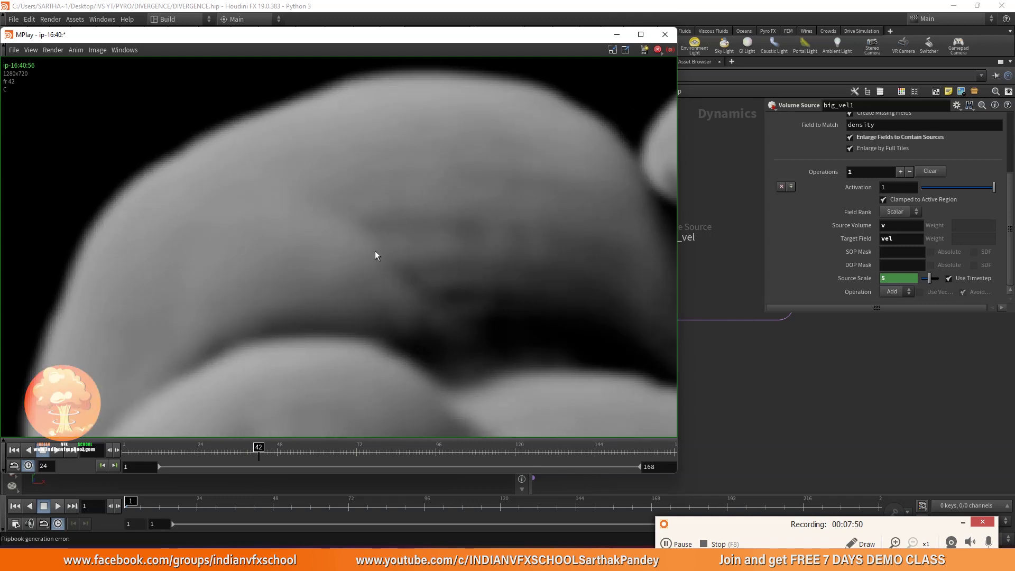
{"action": "scroll", "coordinate": [334, 219], "scroll_direction": "down", "scroll_amount": 1}
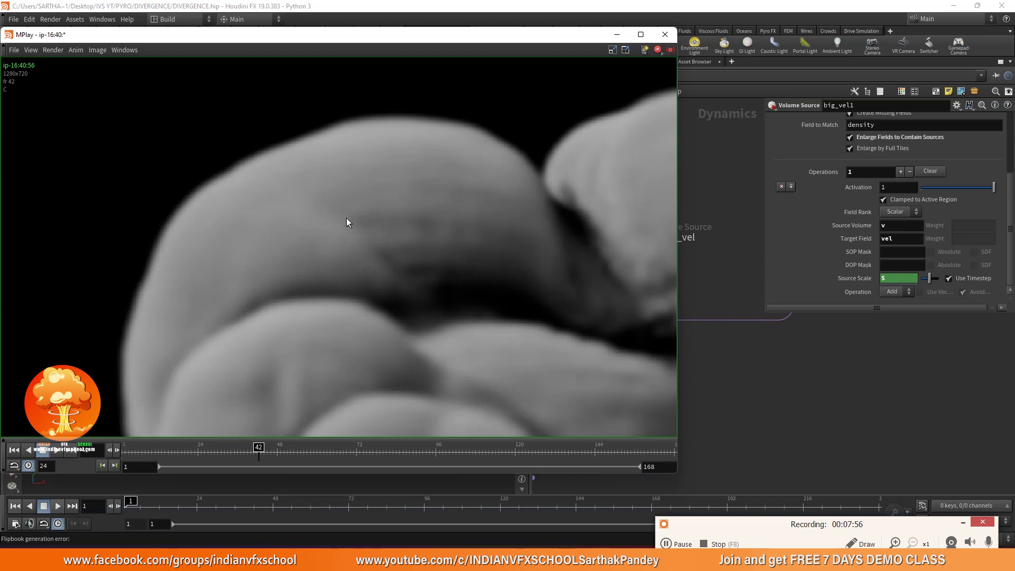
{"action": "scroll", "coordinate": [346, 223], "scroll_direction": "down", "scroll_amount": 2}
{"action": "scroll", "coordinate": [292, 217], "scroll_direction": "up", "scroll_amount": 1}
{"action": "scroll", "coordinate": [290, 227], "scroll_direction": "down", "scroll_amount": 1}
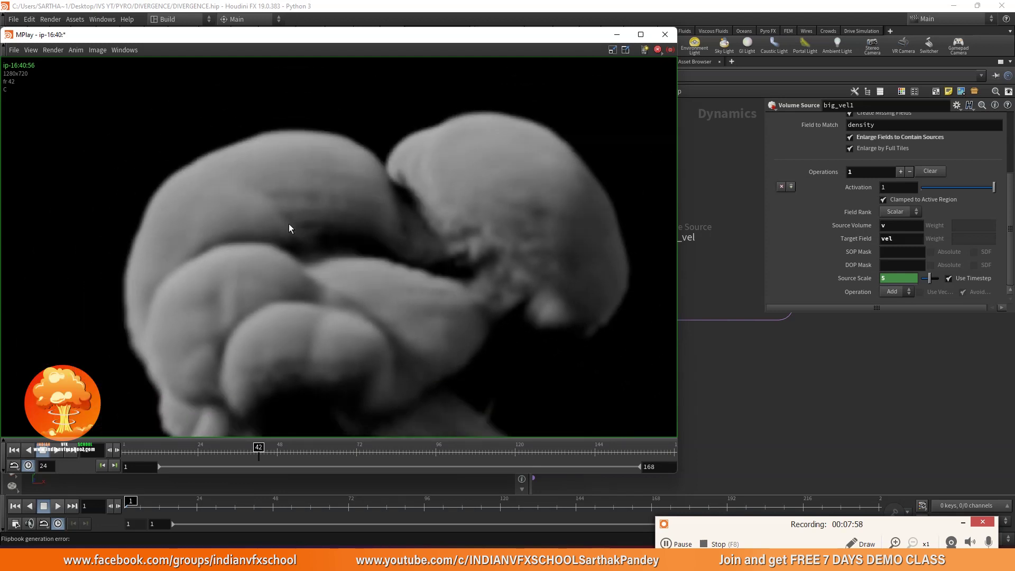
{"action": "scroll", "coordinate": [274, 203], "scroll_direction": "up", "scroll_amount": 2}
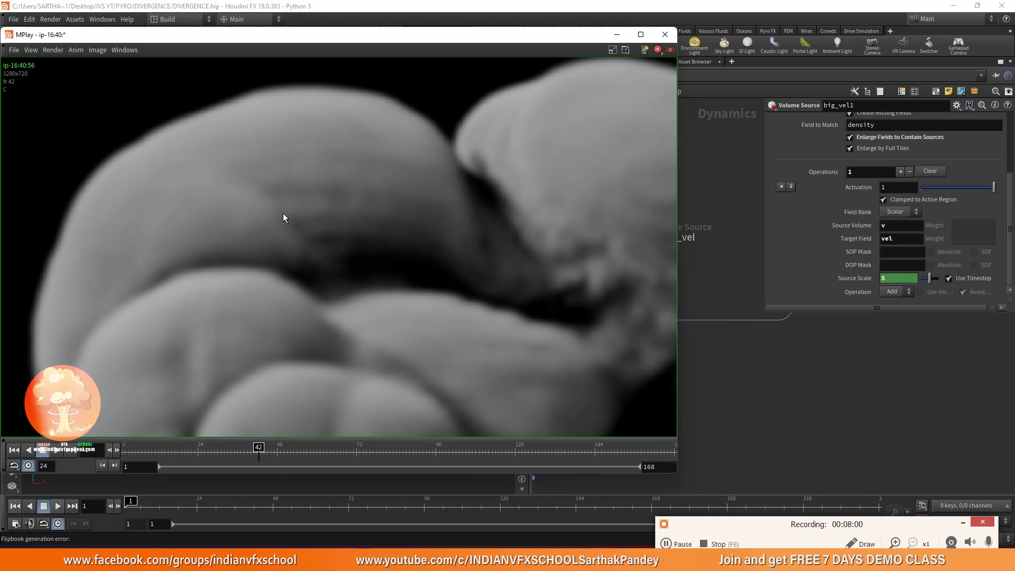
{"action": "scroll", "coordinate": [280, 211], "scroll_direction": "down", "scroll_amount": 3}
{"action": "scroll", "coordinate": [310, 286], "scroll_direction": "up", "scroll_amount": 1}
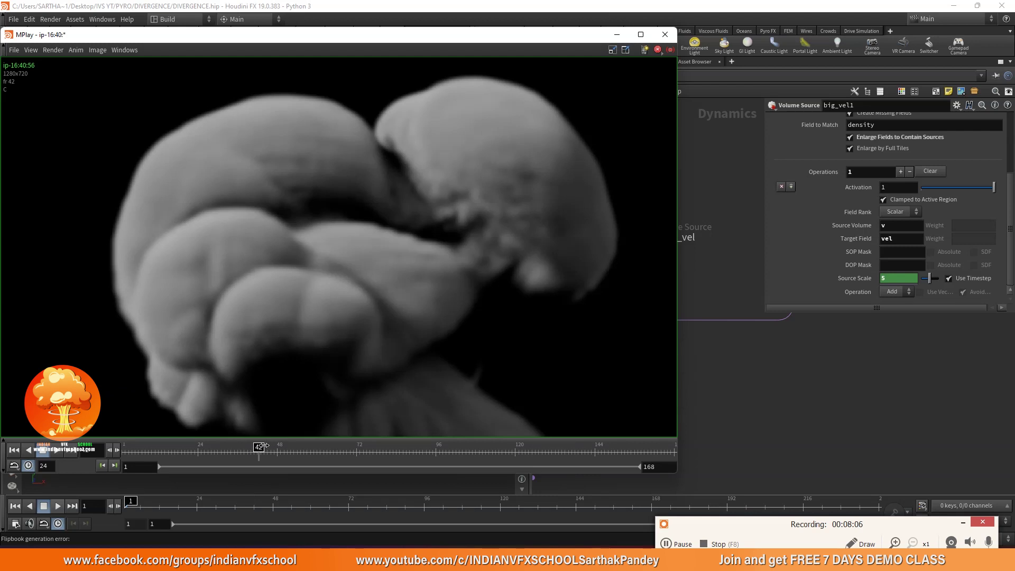
Step: Scrub the flipbook around frame 42 and forward to frame 51 to review the full smoke shape
{"action": "mouse_move", "coordinate": [259, 446]}
{"action": "left_mouse_down"}
{"action": "mouse_move", "coordinate": [272, 446]}
{"action": "mouse_move", "coordinate": [257, 448]}
{"action": "left_mouse_up"}
{"action": "scroll", "coordinate": [429, 197], "scroll_direction": "down", "scroll_amount": 1}
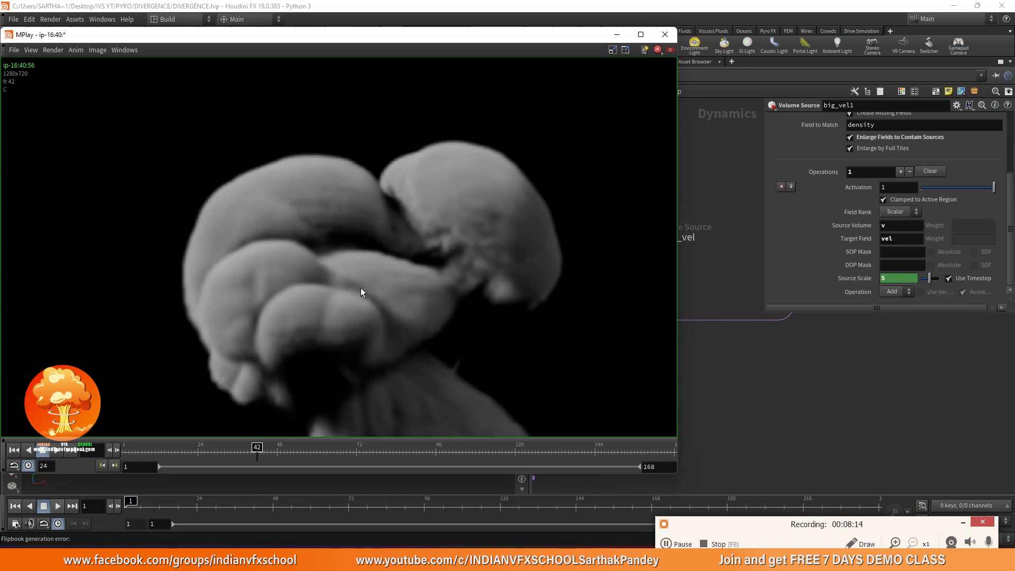
{"action": "scroll", "coordinate": [391, 254], "scroll_direction": "down", "scroll_amount": 2}
{"action": "left_click_drag", "start_coordinate": [257, 447], "coordinate": [287, 452]}
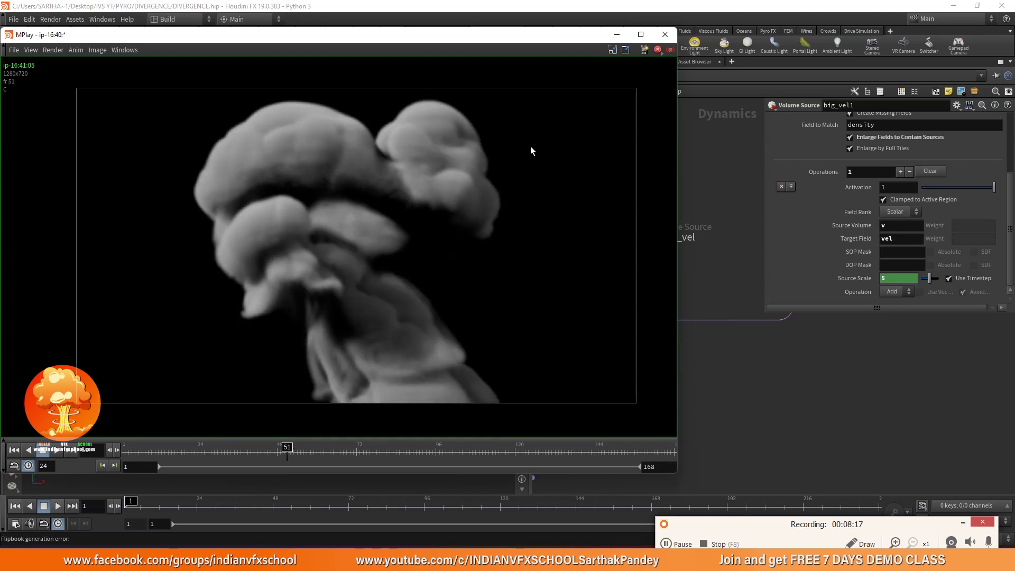
Step: Stop the flipbook render from MPlay, scrub beyond frame 51 and move the MPlay window aside to uncover the scene
{"action": "left_click", "coordinate": [670, 50]}
{"action": "left_click_drag", "start_coordinate": [287, 452], "coordinate": [342, 453]}
{"action": "left_click_drag", "start_coordinate": [405, 38], "coordinate": [0, 74]}
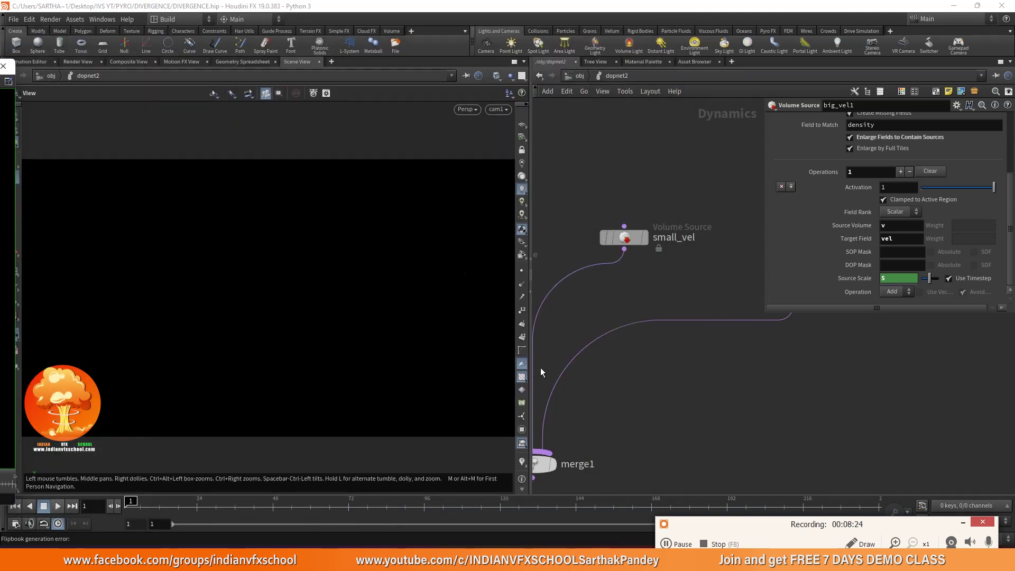
Step: Add a Gas Vortex Confinement node below merge1 and connect its output to the rightmost input of pyrosolver_sparse1
{"action": "scroll", "coordinate": [651, 268], "scroll_direction": "down", "scroll_amount": 3}
{"action": "middle_click_drag", "start_coordinate": [675, 333], "coordinate": [700, 302]}
{"action": "scroll", "coordinate": [613, 374], "scroll_direction": "up", "scroll_amount": 3}
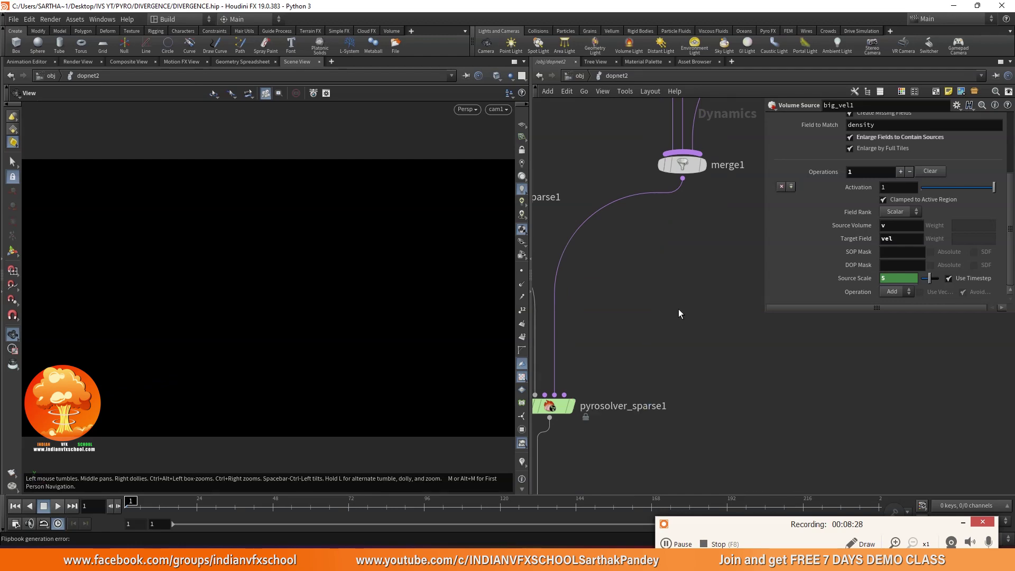
{"action": "key", "text": "Tab"}
{"action": "type", "text": "GASVO"}
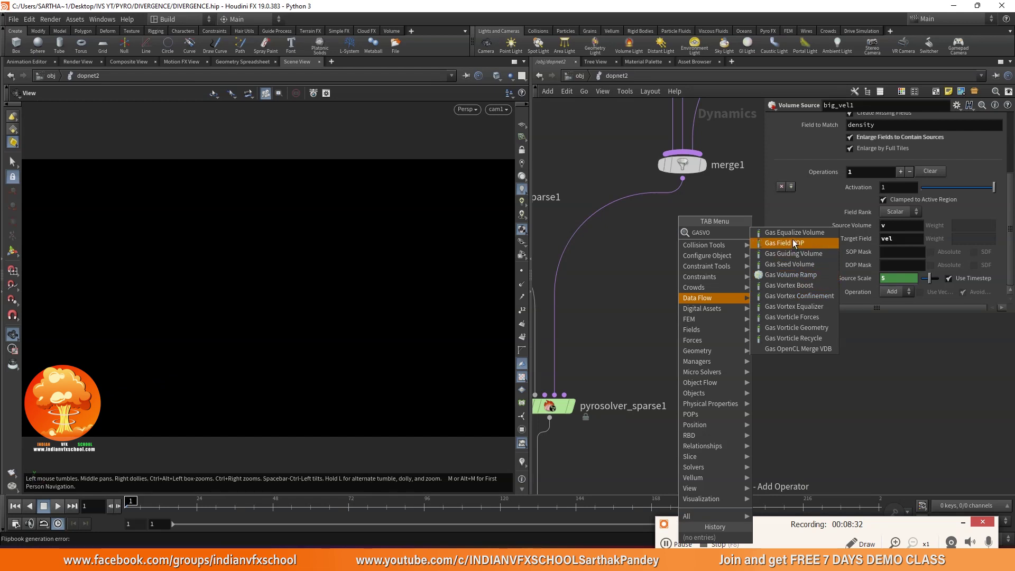
{"action": "left_click", "coordinate": [801, 296]}
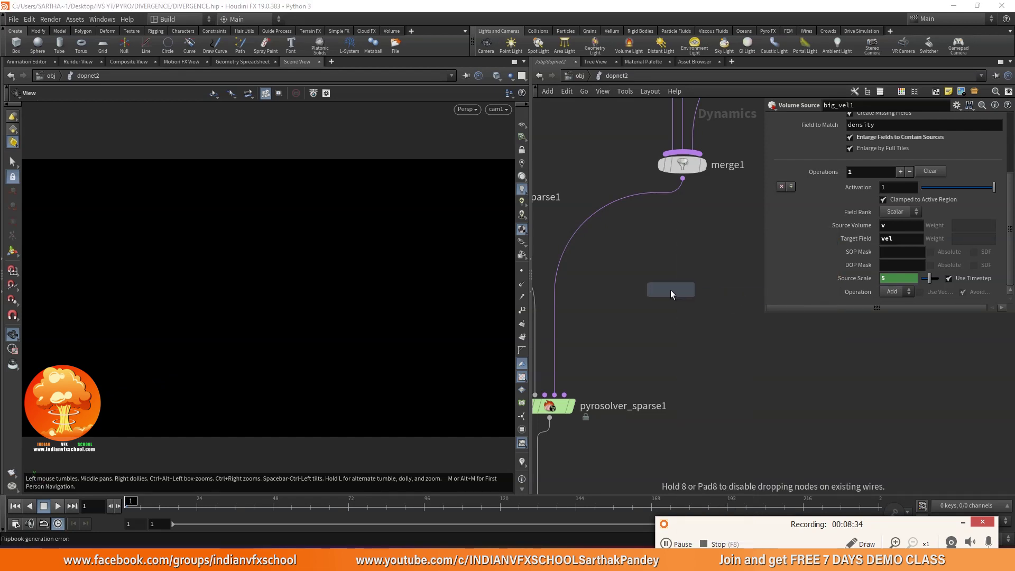
{"action": "left_click", "coordinate": [665, 284]}
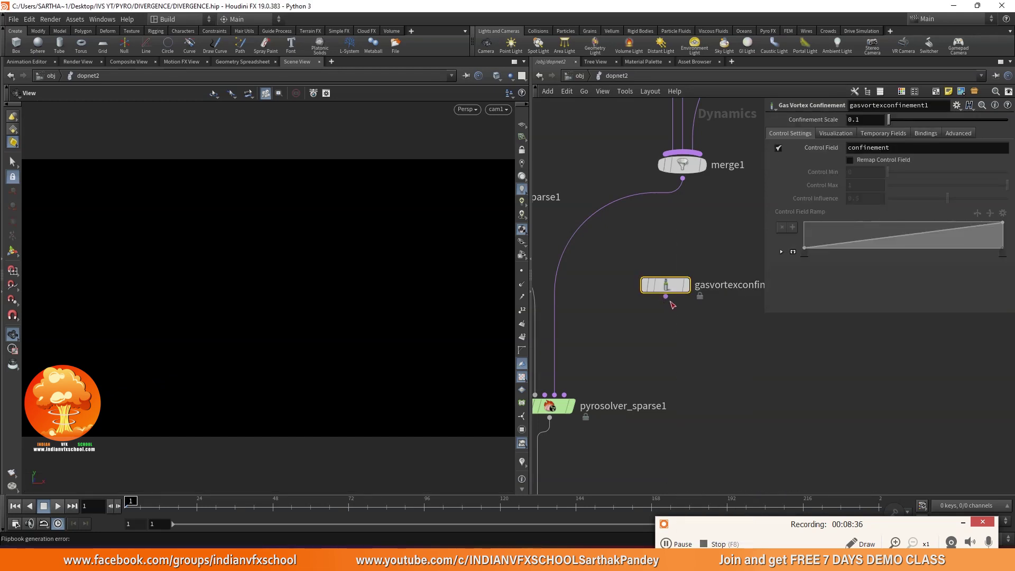
{"action": "left_click", "coordinate": [665, 296]}
{"action": "left_click", "coordinate": [564, 395]}
Step: Set the Confinement Scale of the gasvortexconfinement1 node to 20
{"action": "scroll", "coordinate": [564, 373], "scroll_direction": "down", "scroll_amount": 2}
{"action": "scroll", "coordinate": [643, 304], "scroll_direction": "up", "scroll_amount": 2}
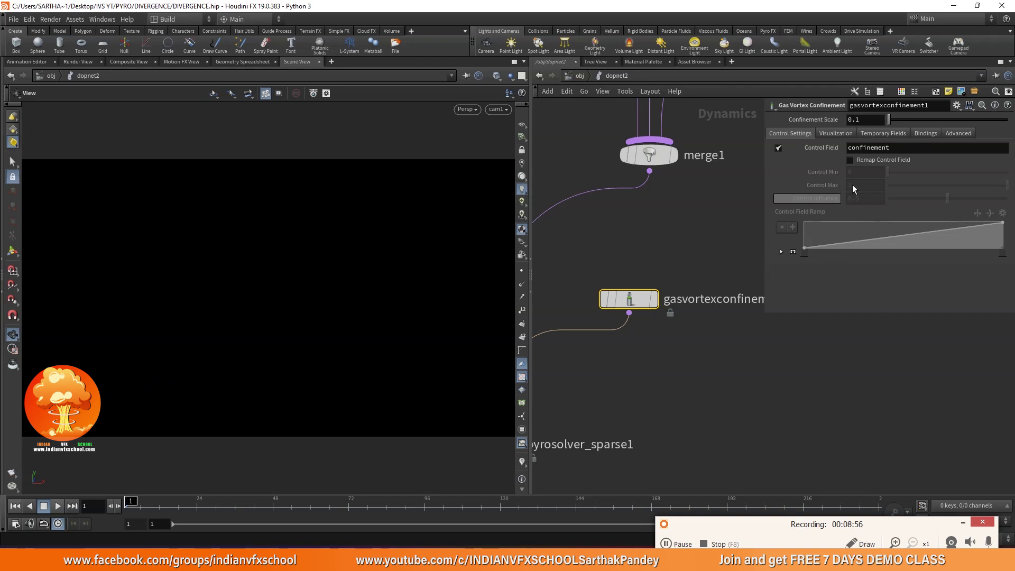
{"action": "left_click", "coordinate": [866, 120]}
{"action": "double_click", "coordinate": [866, 122]}
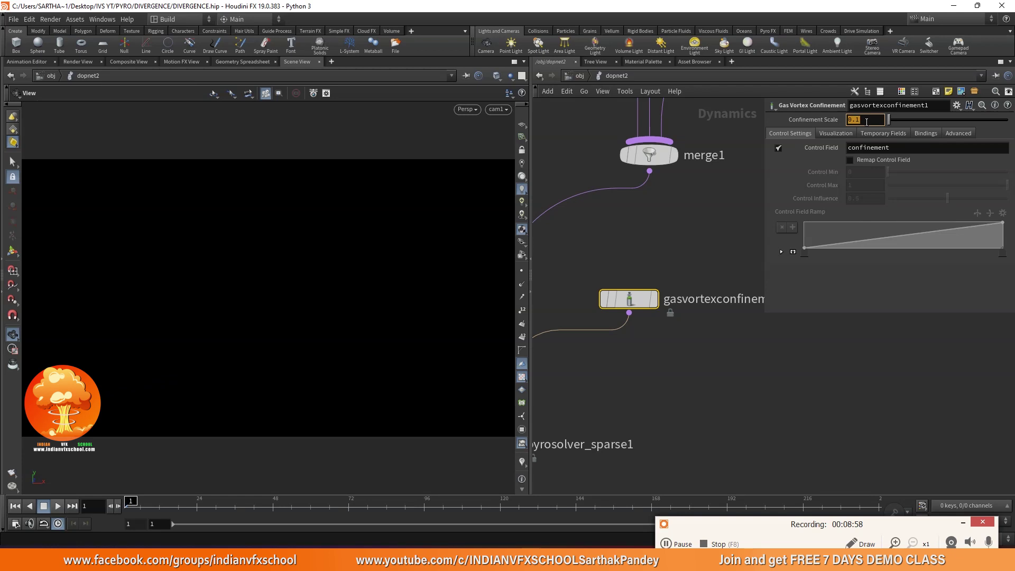
{"action": "type", "text": "20"}
{"action": "key", "text": "Return"}
{"action": "key", "text": "h"}
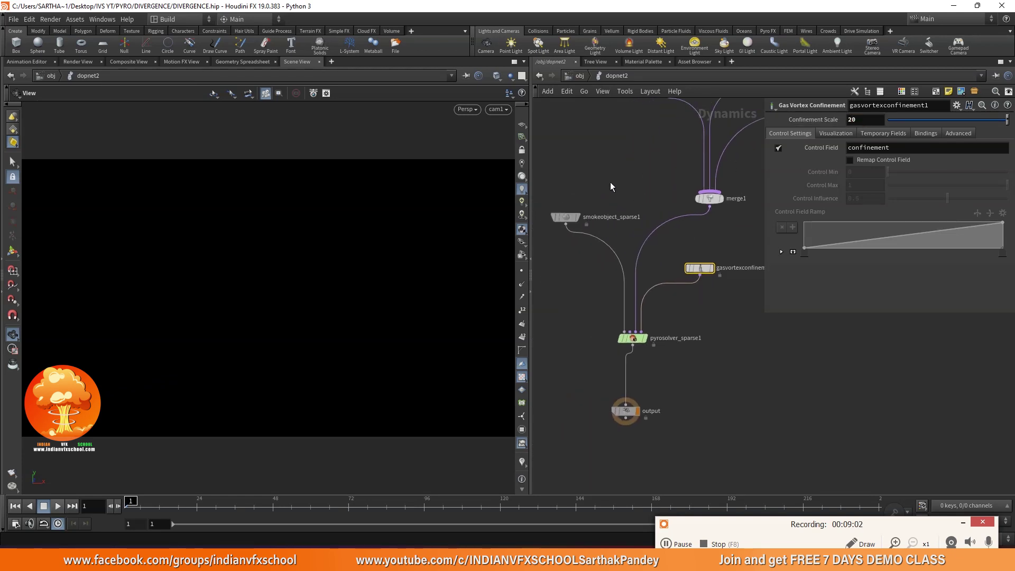
Step: Set the Voxel Size of smokeobject_sparse1 to 0.06
{"action": "scroll", "coordinate": [600, 189], "scroll_direction": "up", "scroll_amount": 3}
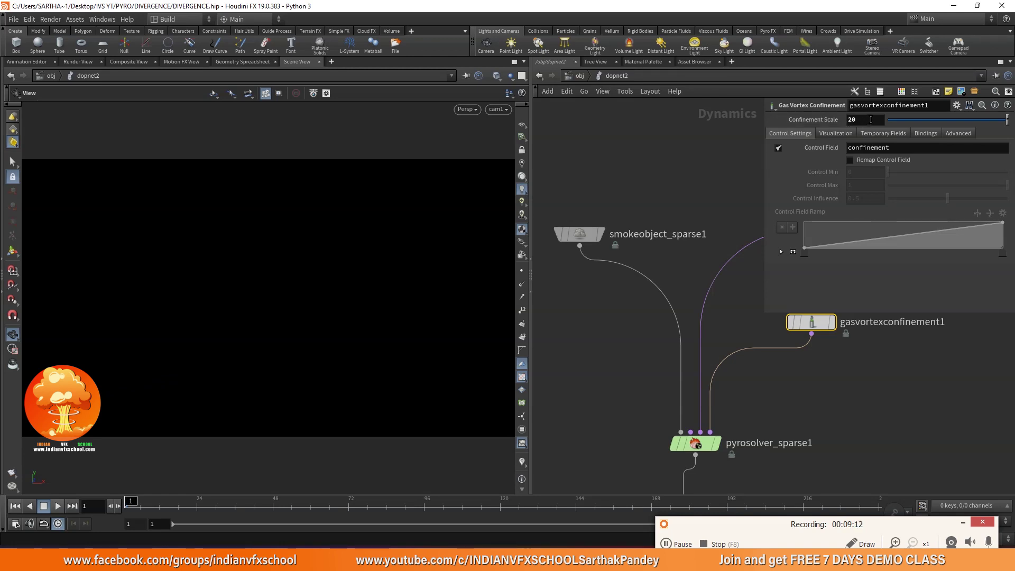
{"action": "scroll", "coordinate": [664, 165], "scroll_direction": "down", "scroll_amount": 1}
{"action": "middle_click_drag", "start_coordinate": [664, 165], "coordinate": [636, 168]}
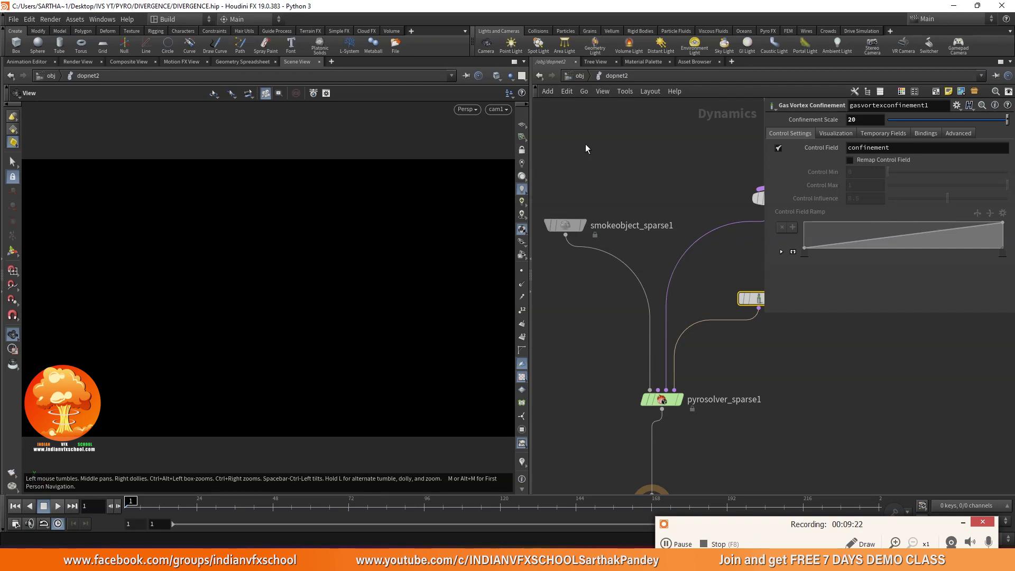
{"action": "scroll", "coordinate": [592, 194], "scroll_direction": "up", "scroll_amount": 3}
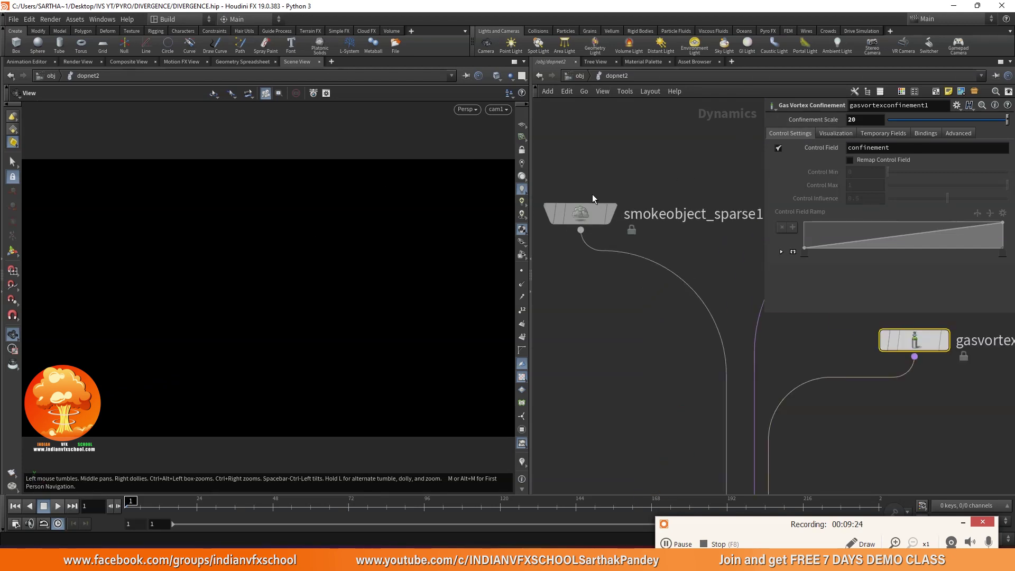
{"action": "left_click", "coordinate": [580, 213]}
{"action": "left_click", "coordinate": [871, 160]}
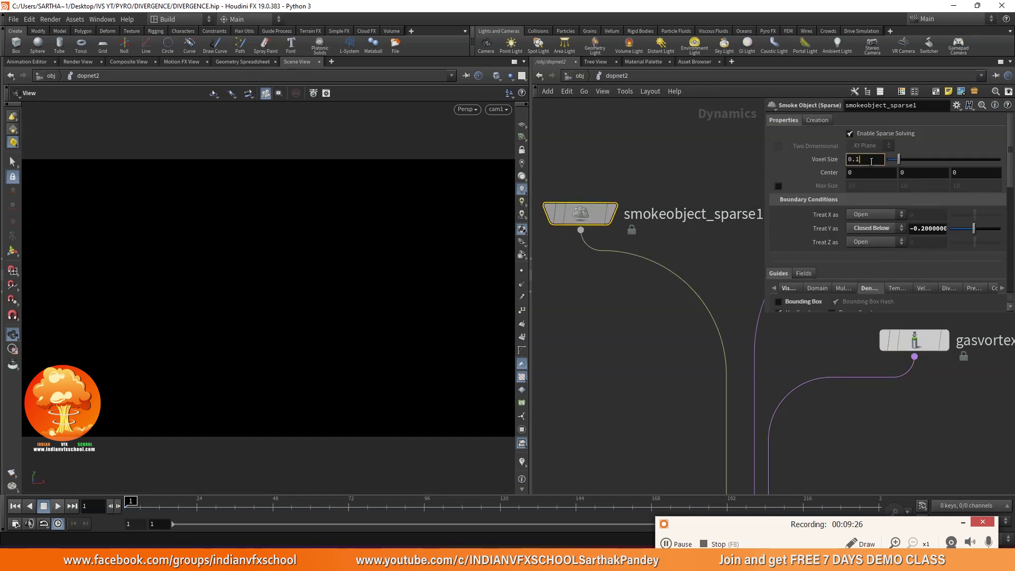
{"action": "type", "text": "6"}
{"action": "key", "text": "Return"}
Step: Inspect the gasvortexconfinement1 settings and render a new flipbook of the simulation over frames 1 to 240
{"action": "scroll", "coordinate": [611, 162], "scroll_direction": "down", "scroll_amount": 3}
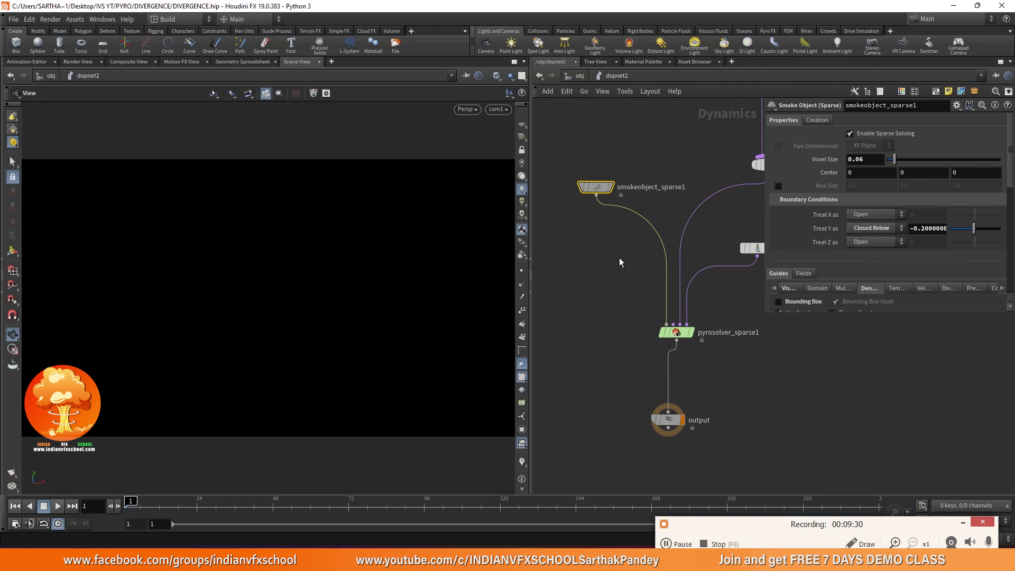
{"action": "middle_click_drag", "start_coordinate": [619, 261], "coordinate": [555, 260]}
{"action": "middle_click_drag", "start_coordinate": [734, 297], "coordinate": [711, 294]}
{"action": "scroll", "coordinate": [680, 268], "scroll_direction": "up", "scroll_amount": 2}
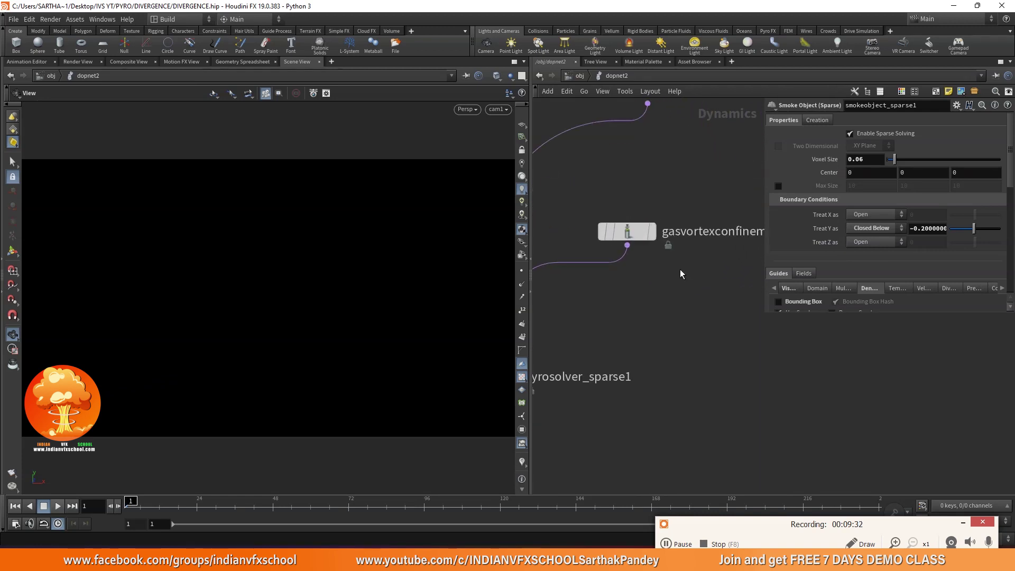
{"action": "left_click", "coordinate": [634, 235]}
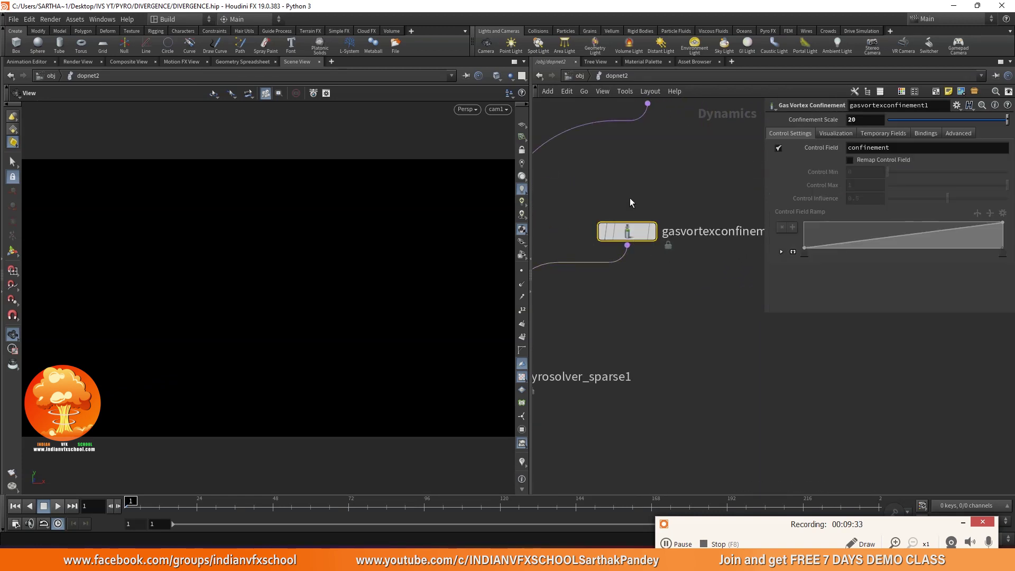
{"action": "left_click", "coordinate": [662, 304]}
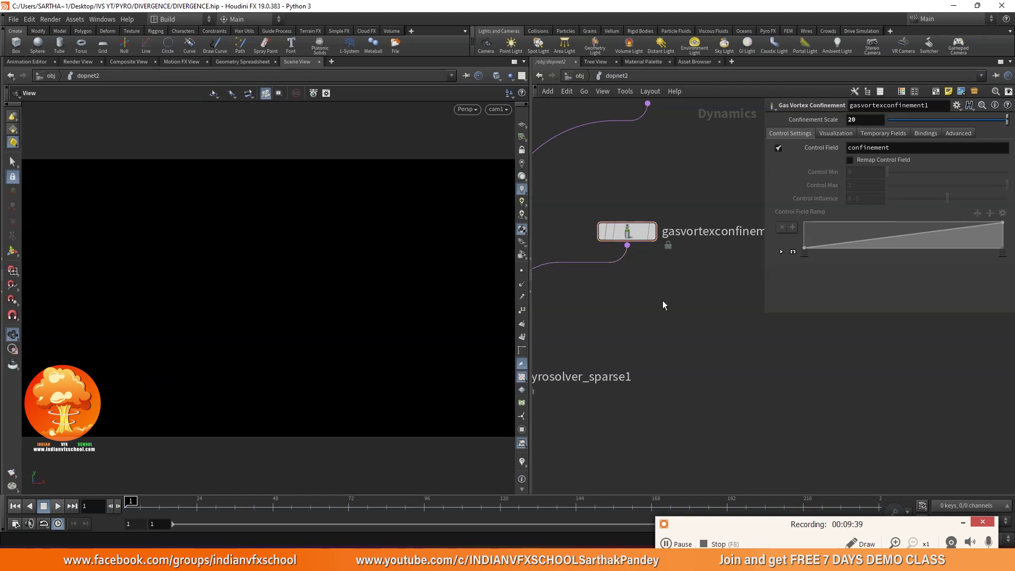
{"action": "left_click", "coordinate": [8, 474]}
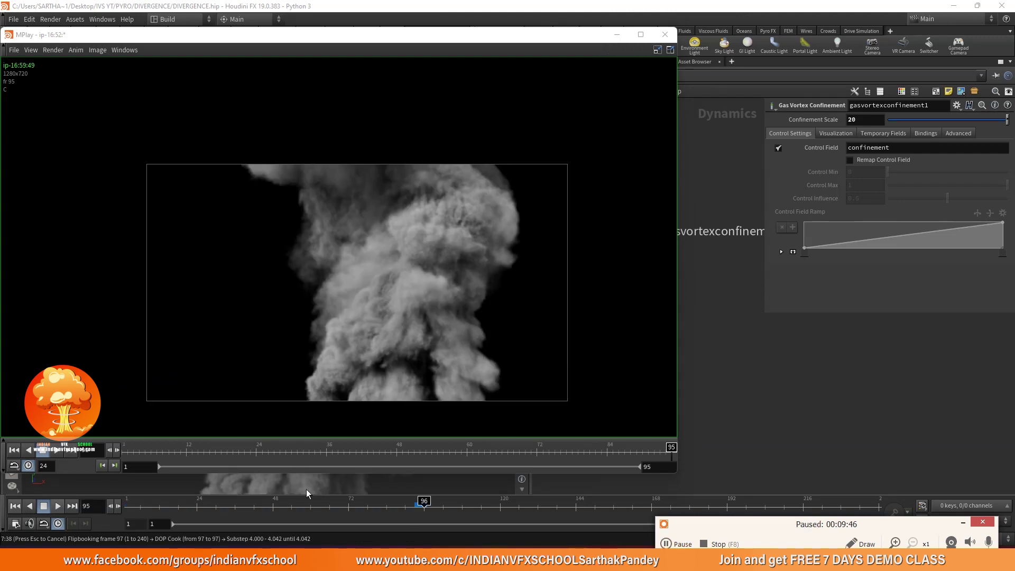
Step: Play the new flipbook in MPlay, then shrink and move its window to make room for a comparison
{"action": "left_click", "coordinate": [56, 449]}
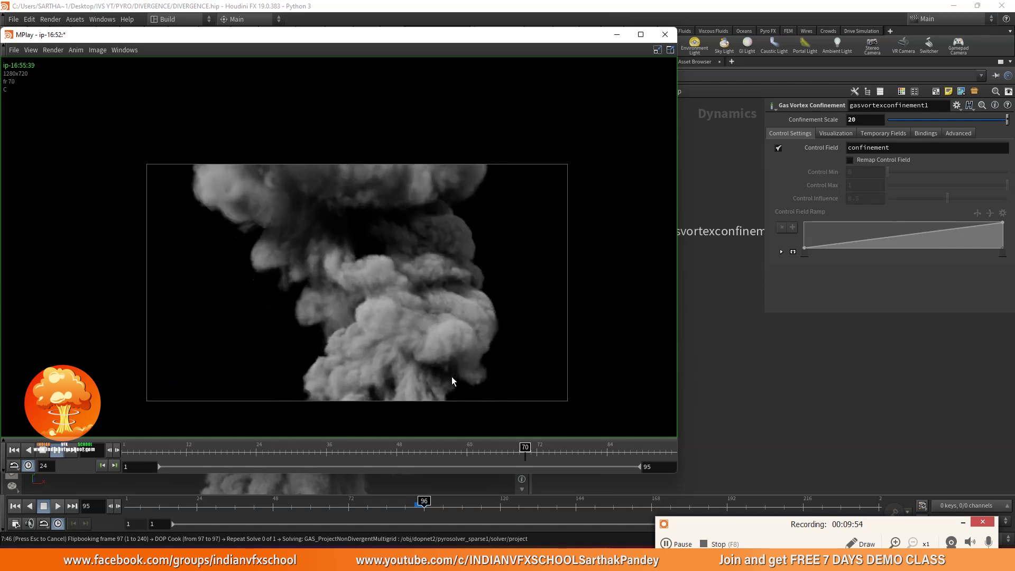
{"action": "left_click_drag", "start_coordinate": [257, 35], "coordinate": [487, 35]}
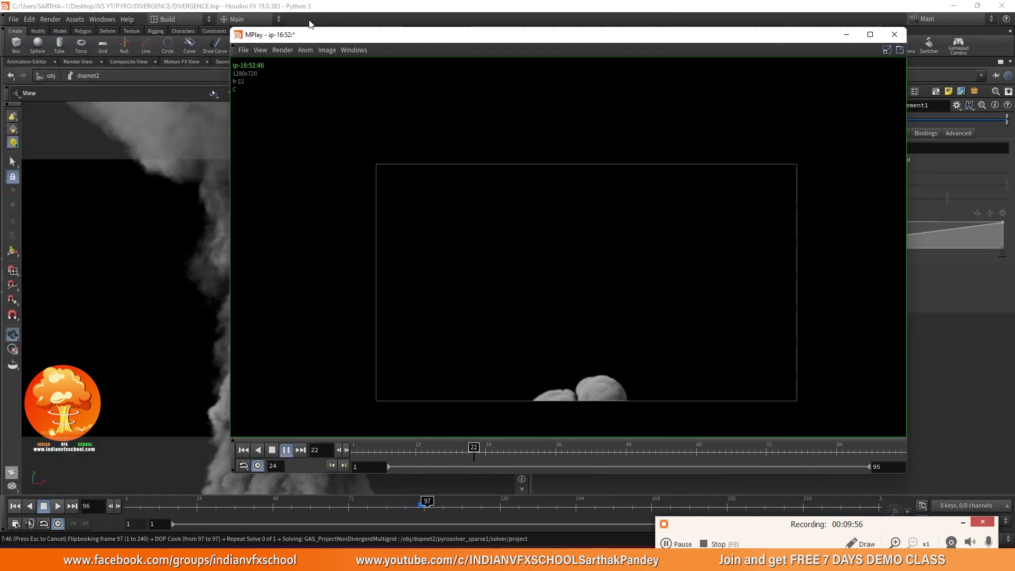
{"action": "left_click_drag", "start_coordinate": [235, 28], "coordinate": [426, 125]}
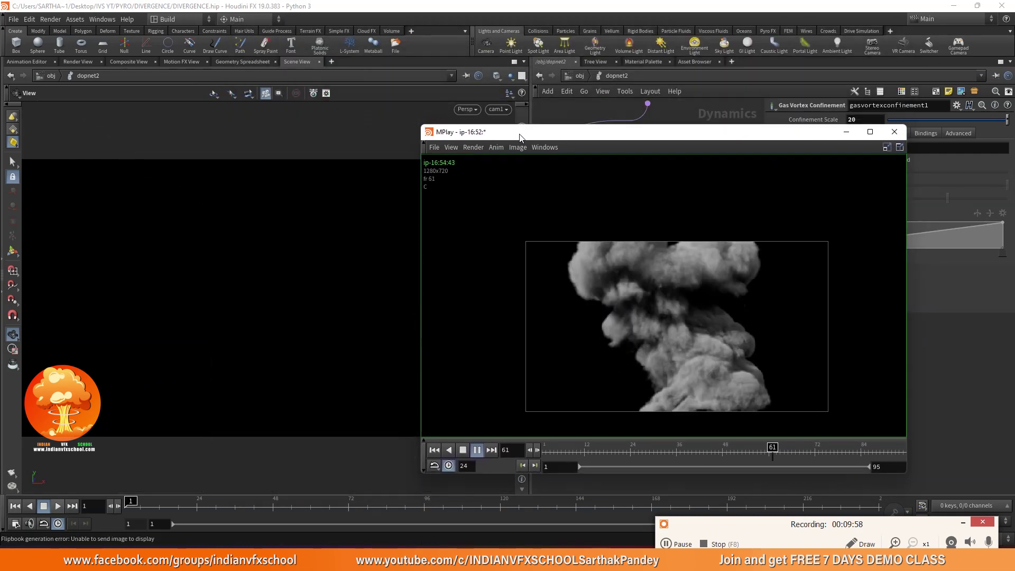
{"action": "left_click_drag", "start_coordinate": [526, 131], "coordinate": [555, 71]}
{"action": "scroll", "coordinate": [747, 224], "scroll_direction": "up", "scroll_amount": 1}
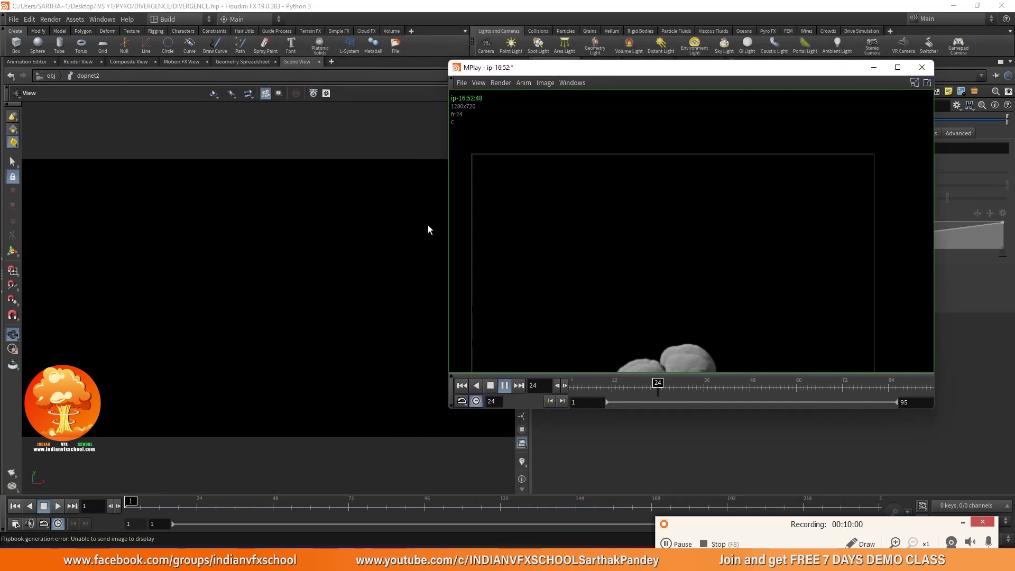
Step: Bring the earlier flipbook window beside the new one, resize it, and play it to compare the smoke detail
{"action": "left_click_drag", "start_coordinate": [0, 68], "coordinate": [347, 52]}
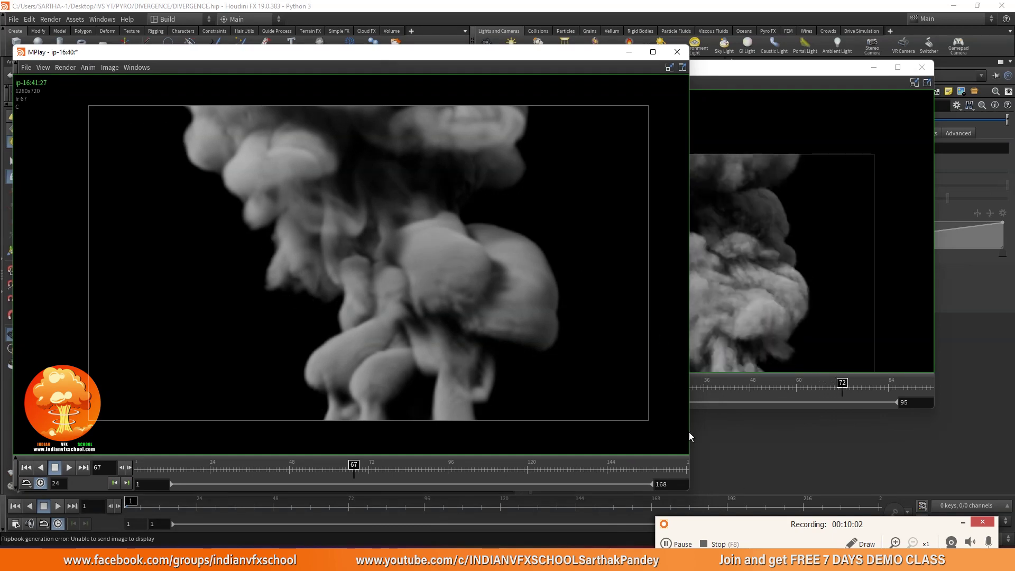
{"action": "left_click_drag", "start_coordinate": [693, 489], "coordinate": [479, 453]}
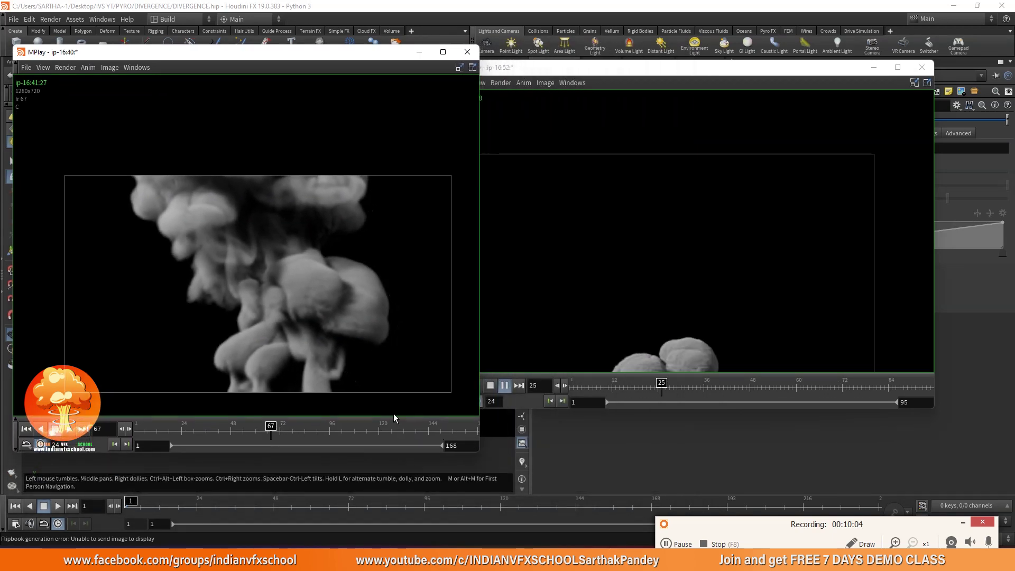
{"action": "middle_click_drag", "start_coordinate": [602, 248], "coordinate": [645, 245]}
{"action": "scroll", "coordinate": [645, 244], "scroll_direction": "up", "scroll_amount": 2}
{"action": "middle_click_drag", "start_coordinate": [706, 260], "coordinate": [660, 262]}
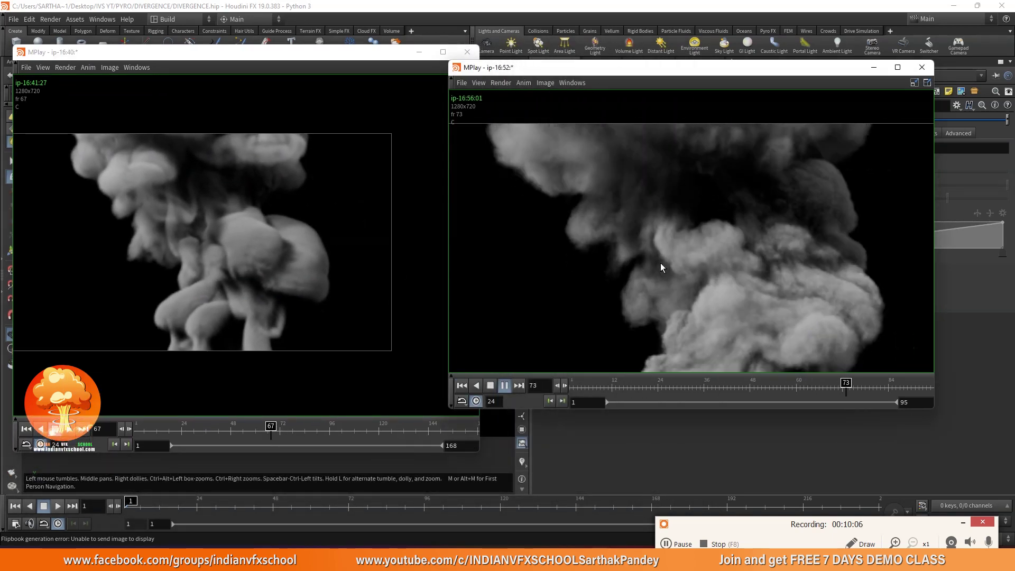
{"action": "scroll", "coordinate": [660, 262], "scroll_direction": "down", "scroll_amount": 2}
{"action": "left_click", "coordinate": [267, 270]}
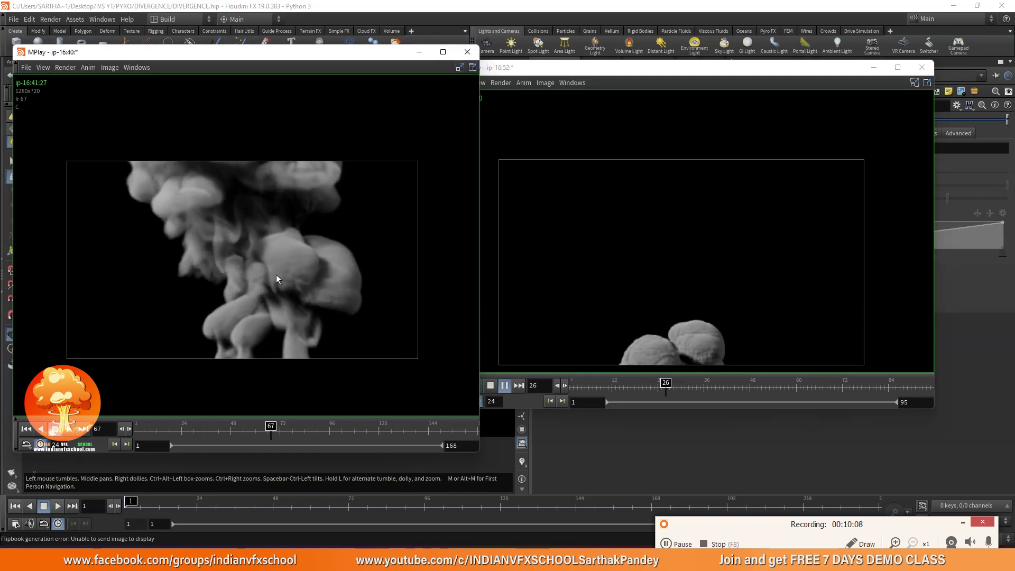
{"action": "left_click", "coordinate": [69, 428]}
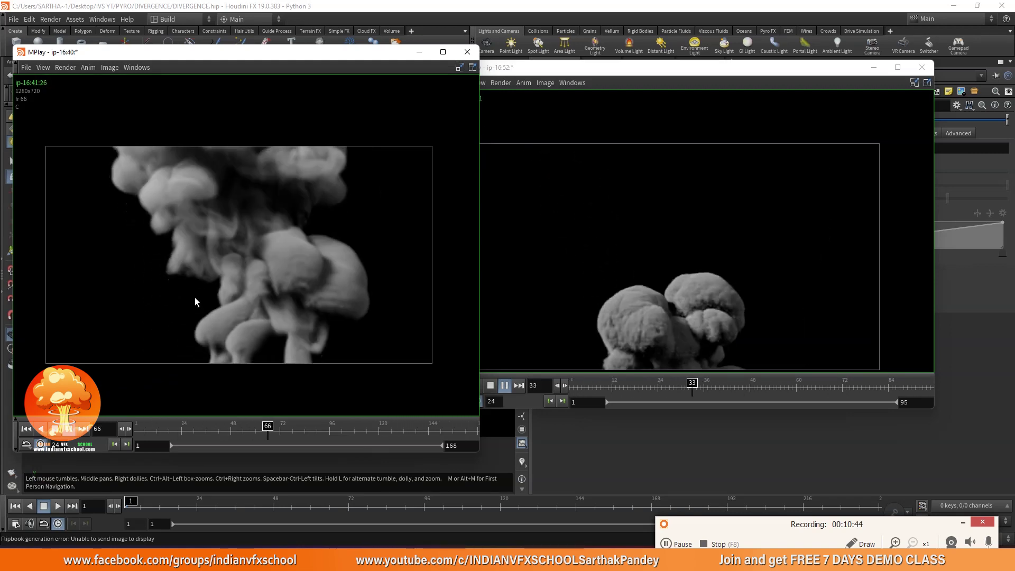
{"action": "scroll", "coordinate": [290, 284], "scroll_direction": "up", "scroll_amount": 2}
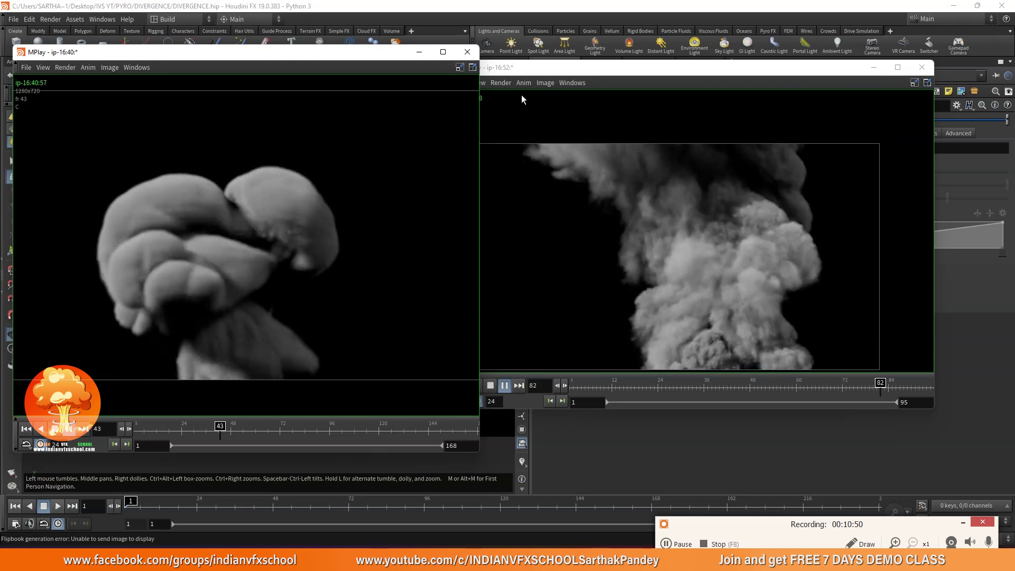
Step: Close the earlier flipbook, move the new flipbook window over the viewport and stop its playback
{"action": "left_click", "coordinate": [467, 51]}
{"action": "left_click_drag", "start_coordinate": [603, 71], "coordinate": [205, 80]}
{"action": "left_click", "coordinate": [94, 397]}
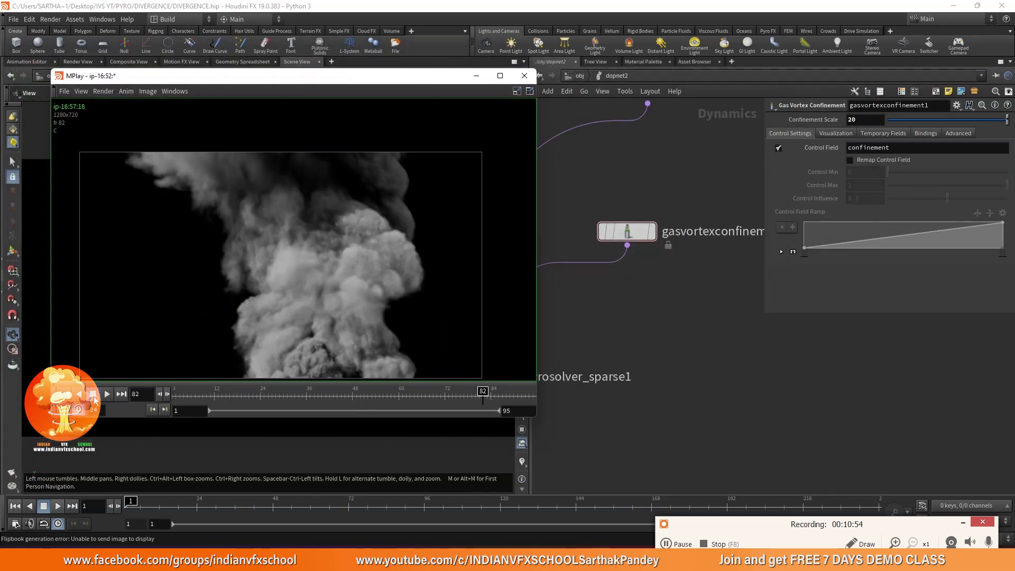
Step: Scrub the new flipbook to frames 37 and 38 and examine the surface detail of the smoke up close
{"action": "left_click_drag", "start_coordinate": [203, 407], "coordinate": [309, 412]}
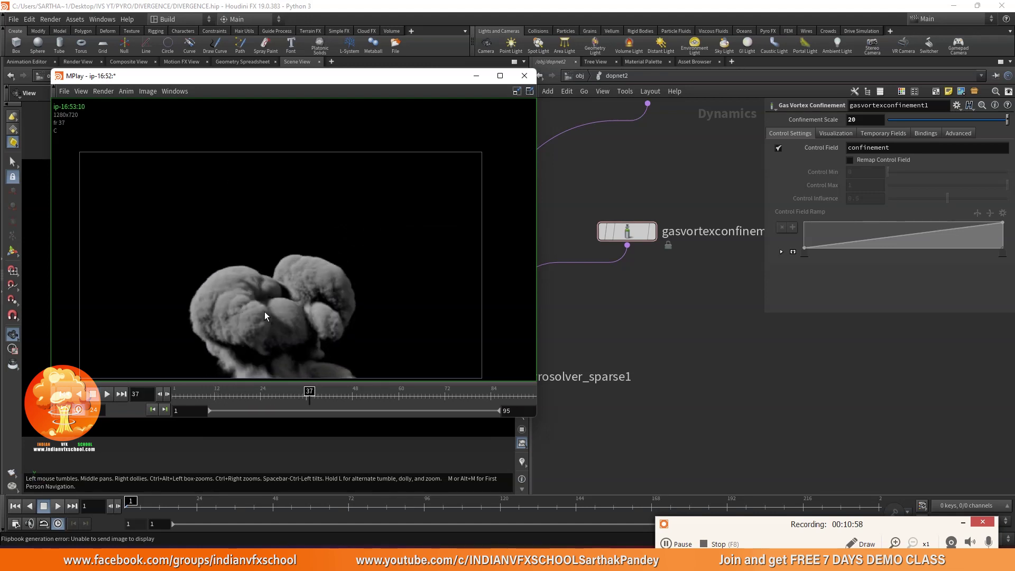
{"action": "scroll", "coordinate": [238, 333], "scroll_direction": "up", "scroll_amount": 2}
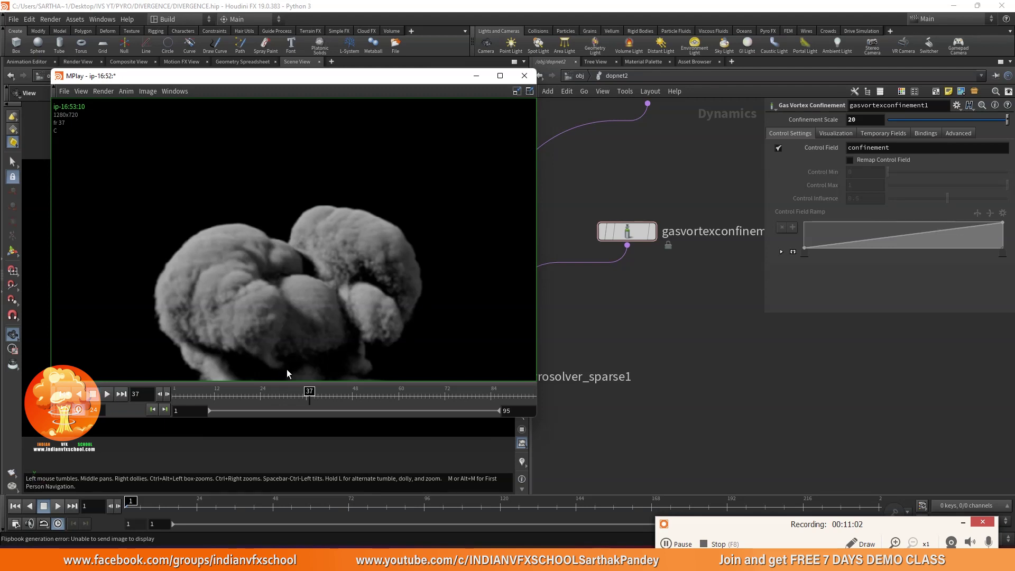
{"action": "mouse_move", "coordinate": [295, 398]}
{"action": "left_mouse_down"}
{"action": "mouse_move", "coordinate": [263, 398]}
{"action": "mouse_move", "coordinate": [444, 396]}
{"action": "mouse_move", "coordinate": [313, 396]}
{"action": "left_mouse_up"}
{"action": "scroll", "coordinate": [333, 269], "scroll_direction": "down", "scroll_amount": 2}
{"action": "scroll", "coordinate": [239, 223], "scroll_direction": "up", "scroll_amount": 3}
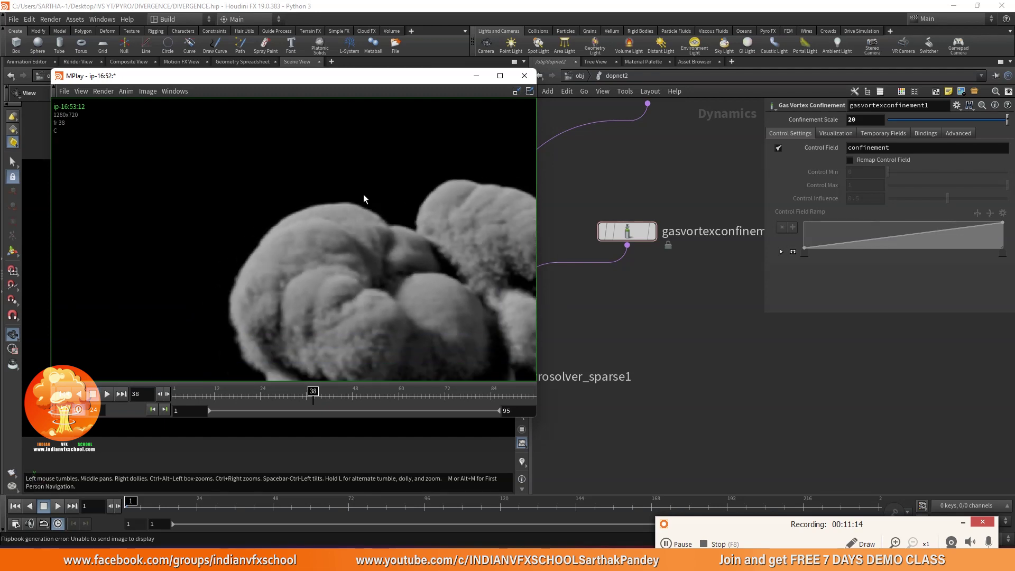
{"action": "scroll", "coordinate": [319, 210], "scroll_direction": "down", "scroll_amount": 2}
{"action": "middle_click_drag", "start_coordinate": [324, 210], "coordinate": [328, 224]}
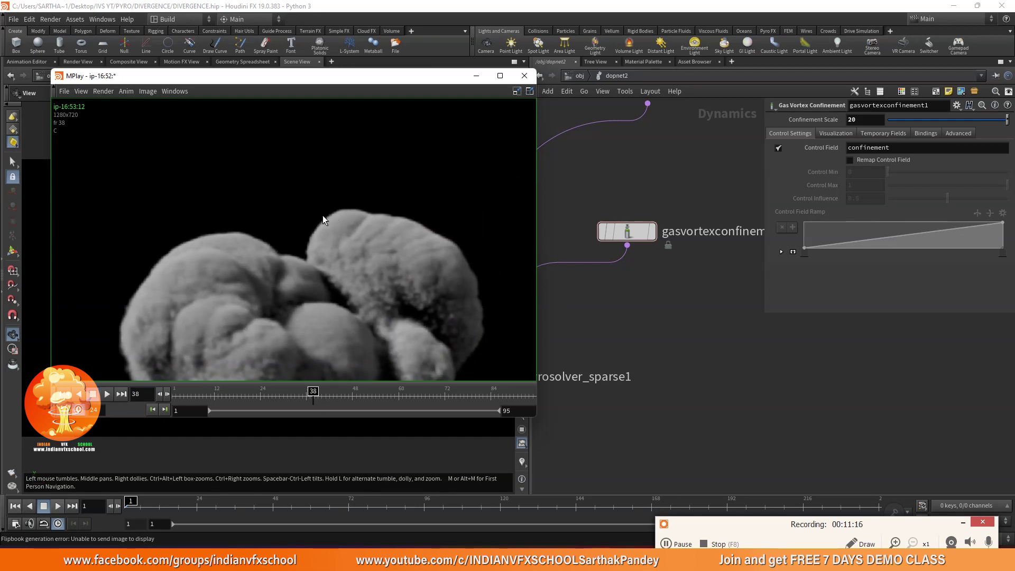
{"action": "scroll", "coordinate": [367, 264], "scroll_direction": "down", "scroll_amount": 2}
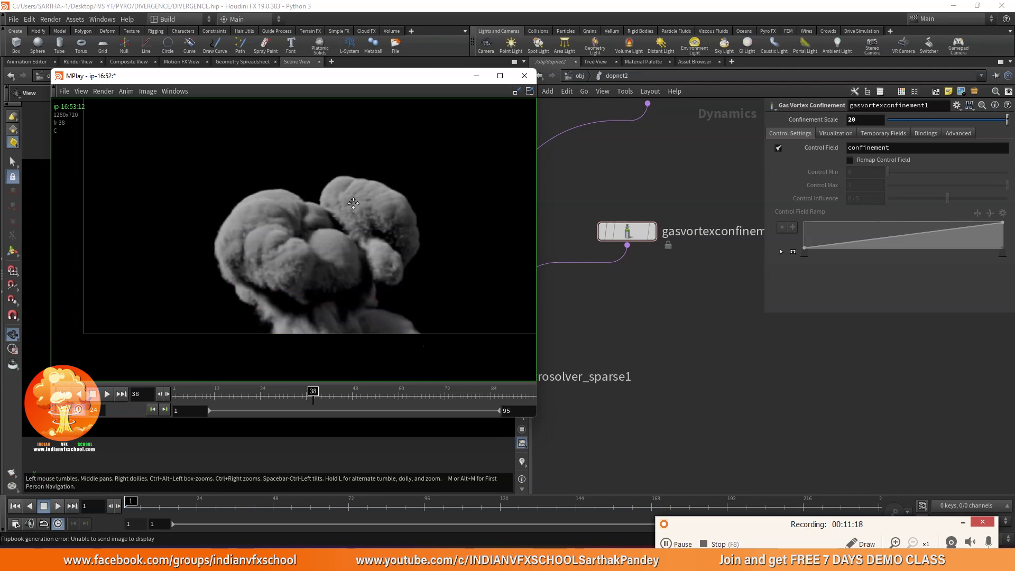
Step: Scrub the flipbook forward to frame 69, then return to frame 49 and examine the smoke detail there
{"action": "left_click", "coordinate": [325, 391]}
{"action": "left_click_drag", "start_coordinate": [329, 391], "coordinate": [441, 391]}
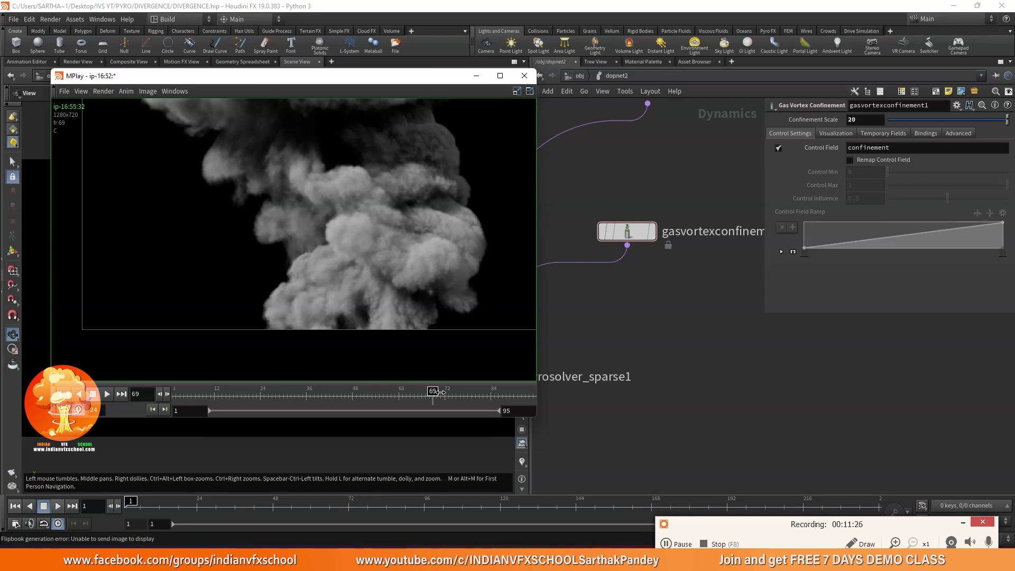
{"action": "scroll", "coordinate": [287, 207], "scroll_direction": "down", "scroll_amount": 3}
{"action": "middle_click_drag", "start_coordinate": [288, 207], "coordinate": [301, 240]}
{"action": "left_click_drag", "start_coordinate": [221, 393], "coordinate": [357, 403]}
{"action": "scroll", "coordinate": [351, 245], "scroll_direction": "up", "scroll_amount": 4}
{"action": "scroll", "coordinate": [277, 186], "scroll_direction": "up", "scroll_amount": 3}
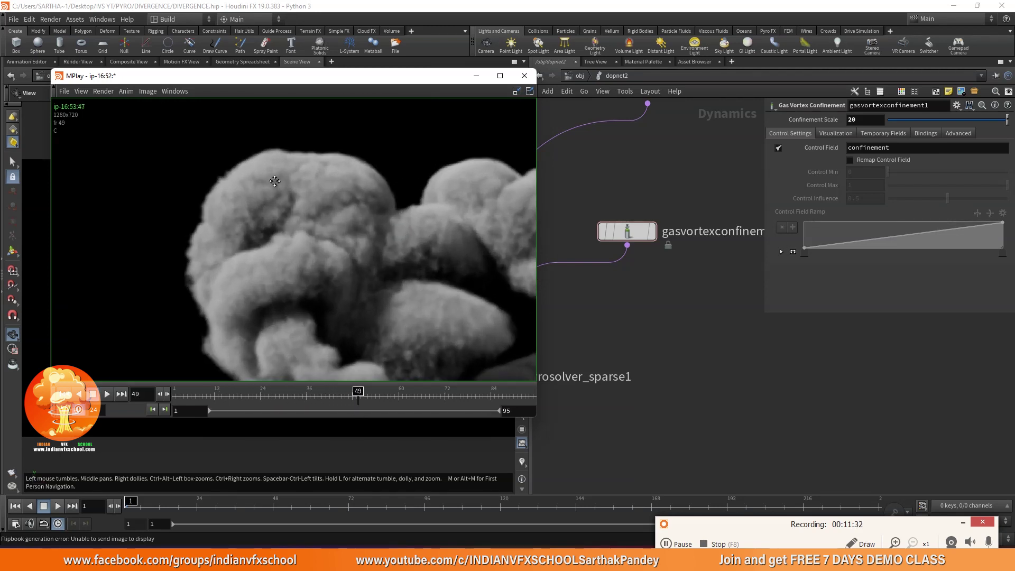
{"action": "scroll", "coordinate": [205, 192], "scroll_direction": "down", "scroll_amount": 5}
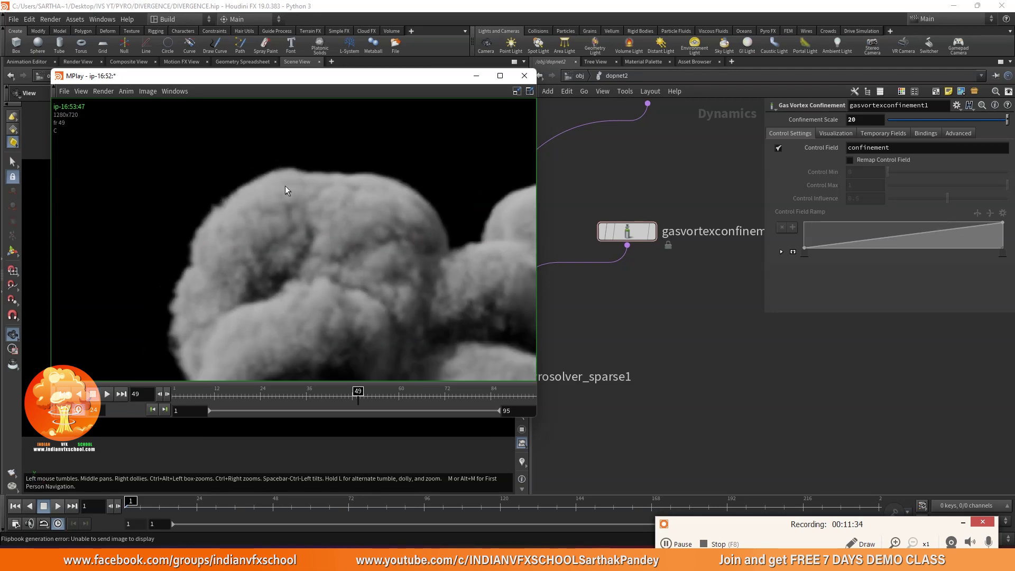
Step: Scrub the flipbook to frame 45 and examine the smoke lobes up close and as a full shape
{"action": "left_click_drag", "start_coordinate": [212, 396], "coordinate": [341, 396]}
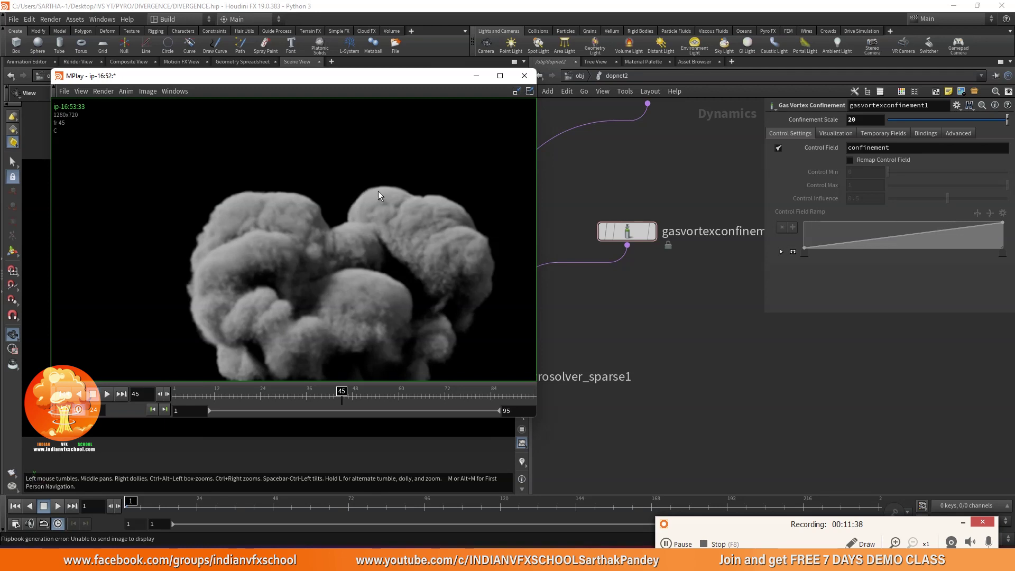
{"action": "scroll", "coordinate": [379, 191], "scroll_direction": "up", "scroll_amount": 4}
{"action": "scroll", "coordinate": [381, 185], "scroll_direction": "down", "scroll_amount": 4}
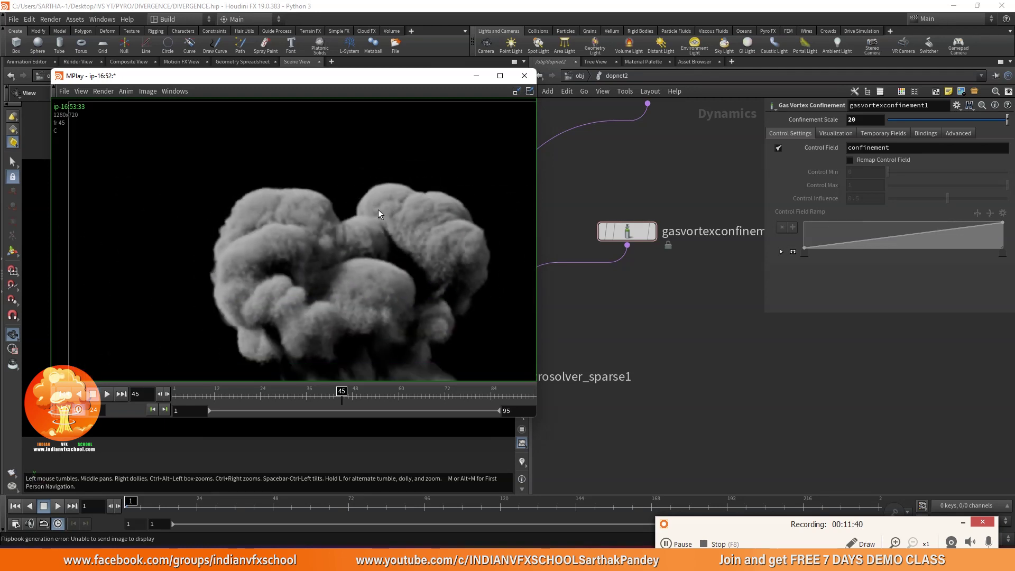
{"action": "scroll", "coordinate": [378, 209], "scroll_direction": "up", "scroll_amount": 2}
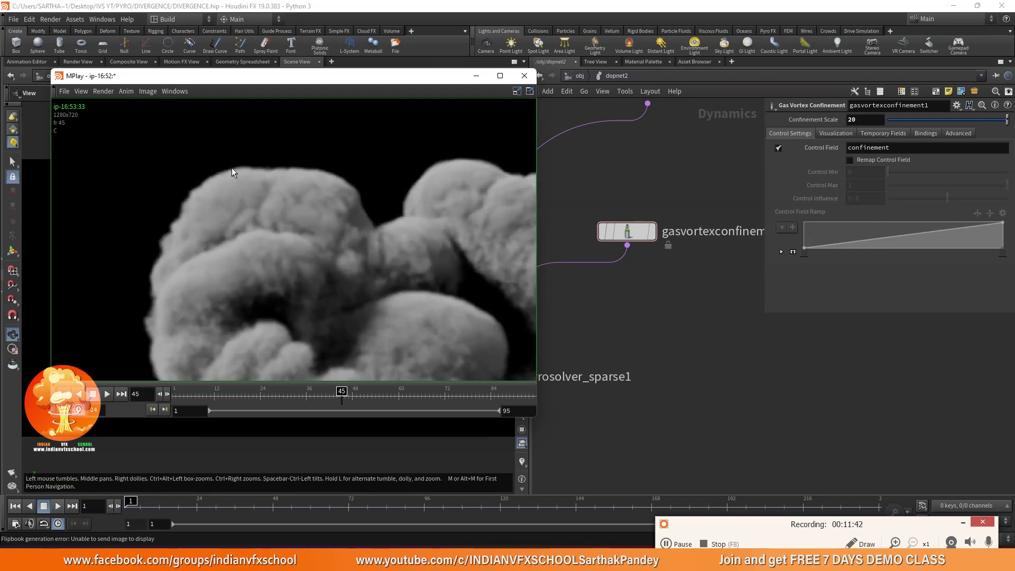
{"action": "middle_click_drag", "start_coordinate": [328, 177], "coordinate": [281, 202]}
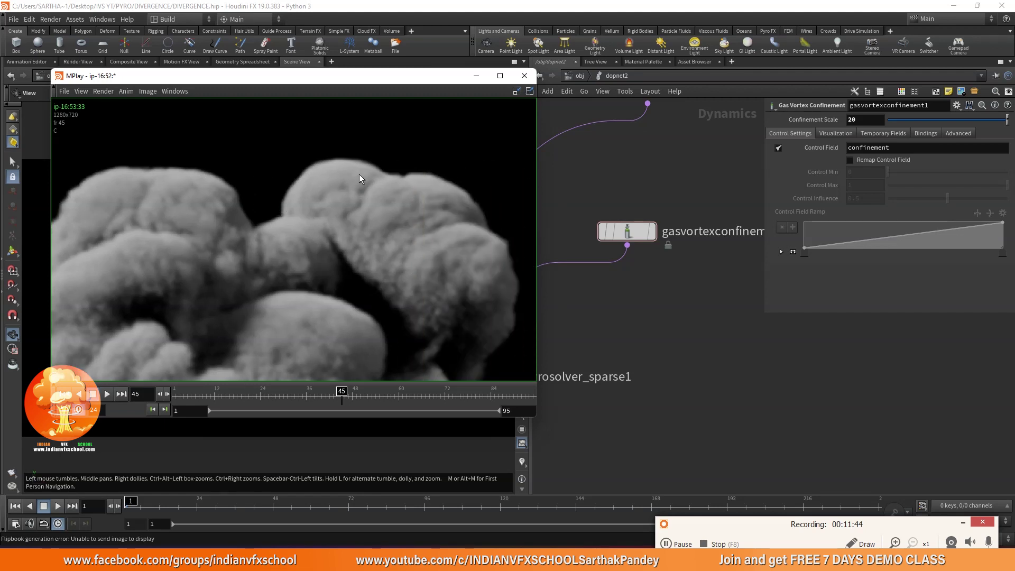
{"action": "scroll", "coordinate": [406, 188], "scroll_direction": "down", "scroll_amount": 2}
{"action": "middle_click_drag", "start_coordinate": [383, 230], "coordinate": [318, 215]}
{"action": "scroll", "coordinate": [300, 199], "scroll_direction": "down", "scroll_amount": 2}
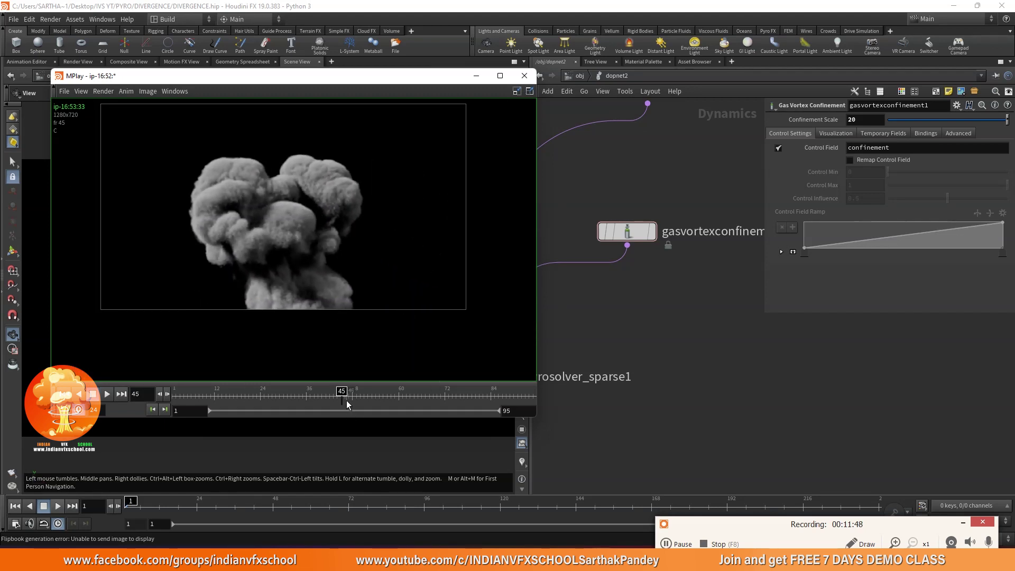